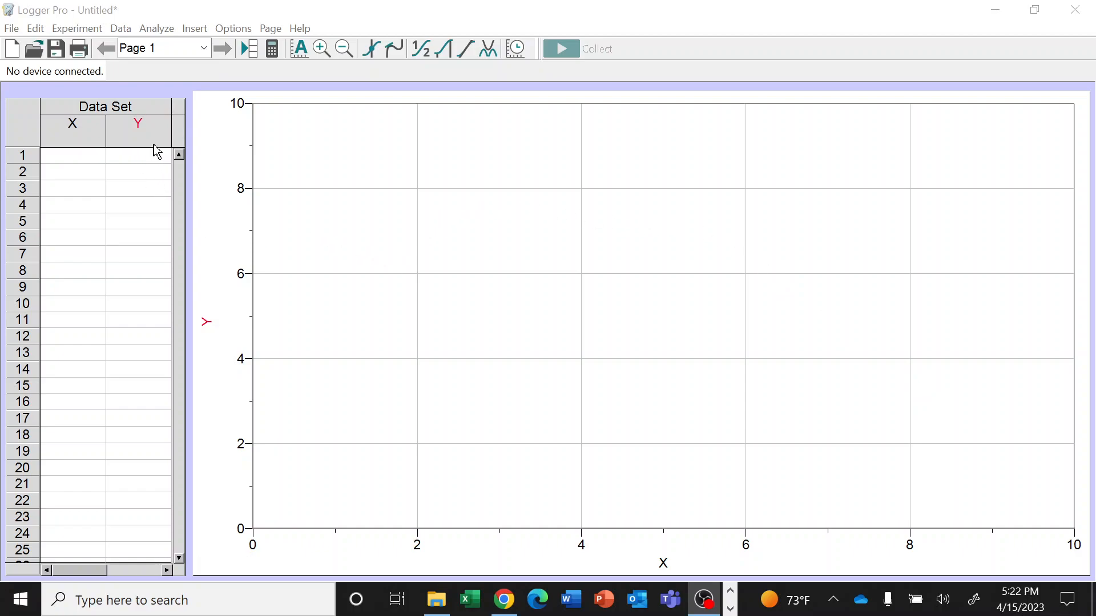
Resize the data table to be slightly narrower, leaving room for only its X and Y columns
{"action": "left_click", "coordinate": [154, 109]}
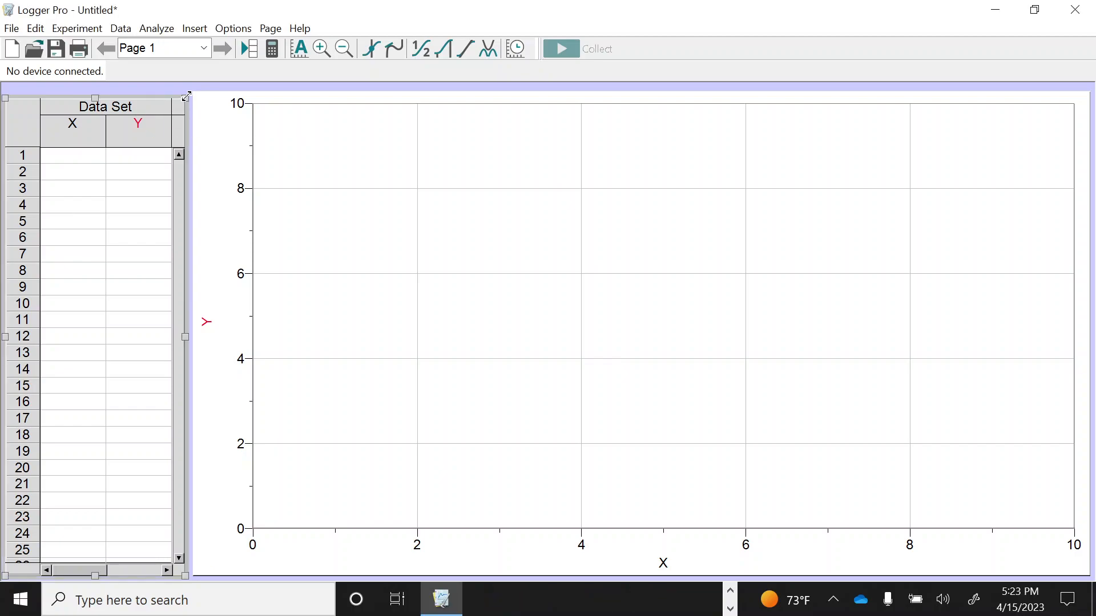
{"action": "left_click_drag", "start_coordinate": [186, 96], "coordinate": [169, 123]}
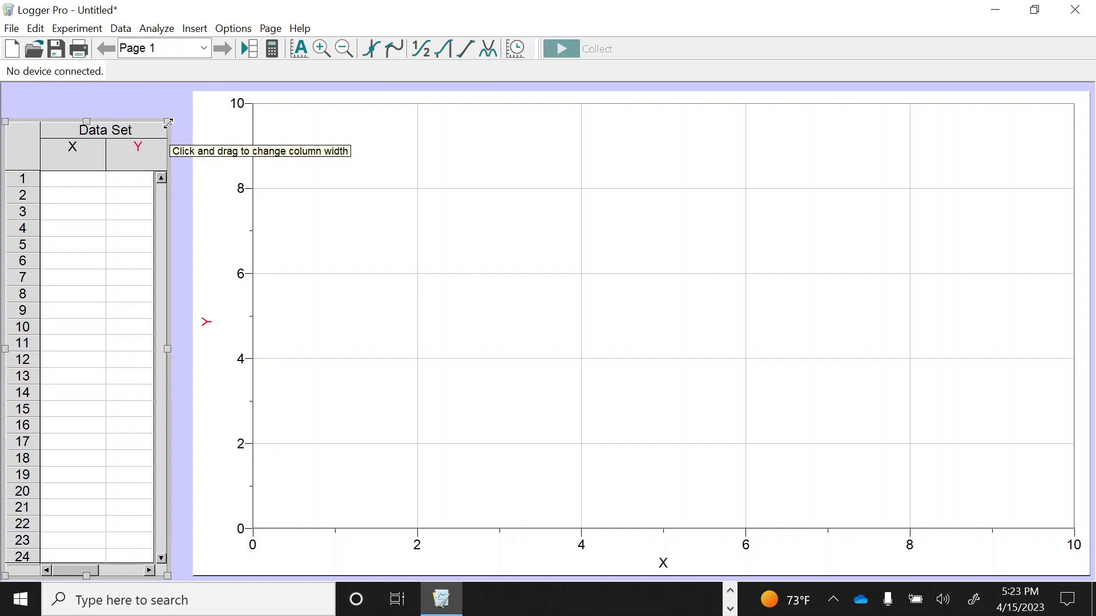
{"action": "left_click_drag", "start_coordinate": [169, 123], "coordinate": [183, 104]}
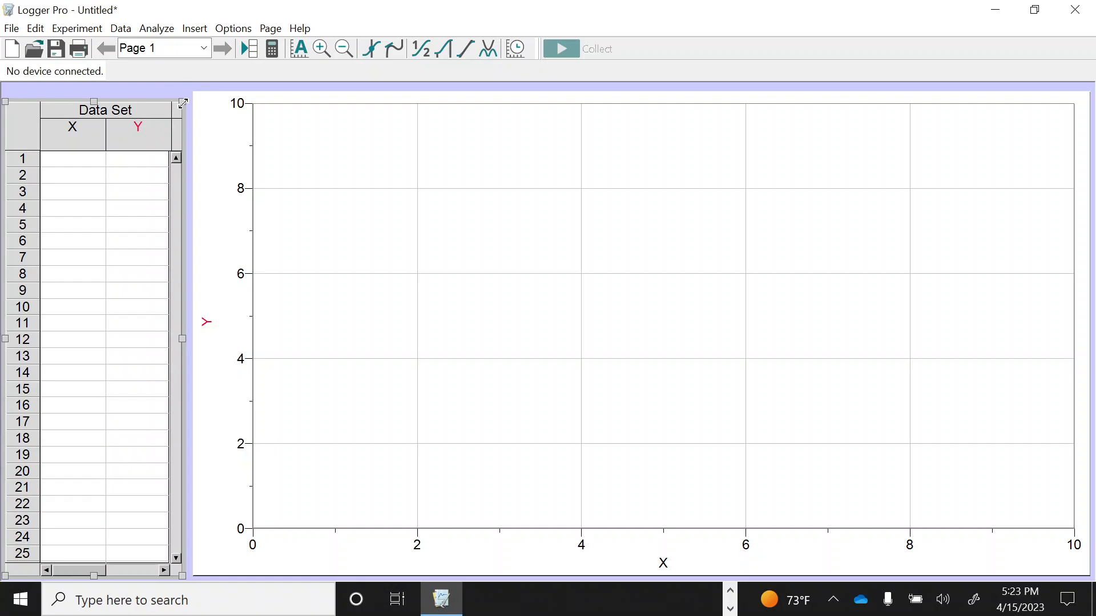
{"action": "left_click_drag", "start_coordinate": [184, 101], "coordinate": [446, 103]}
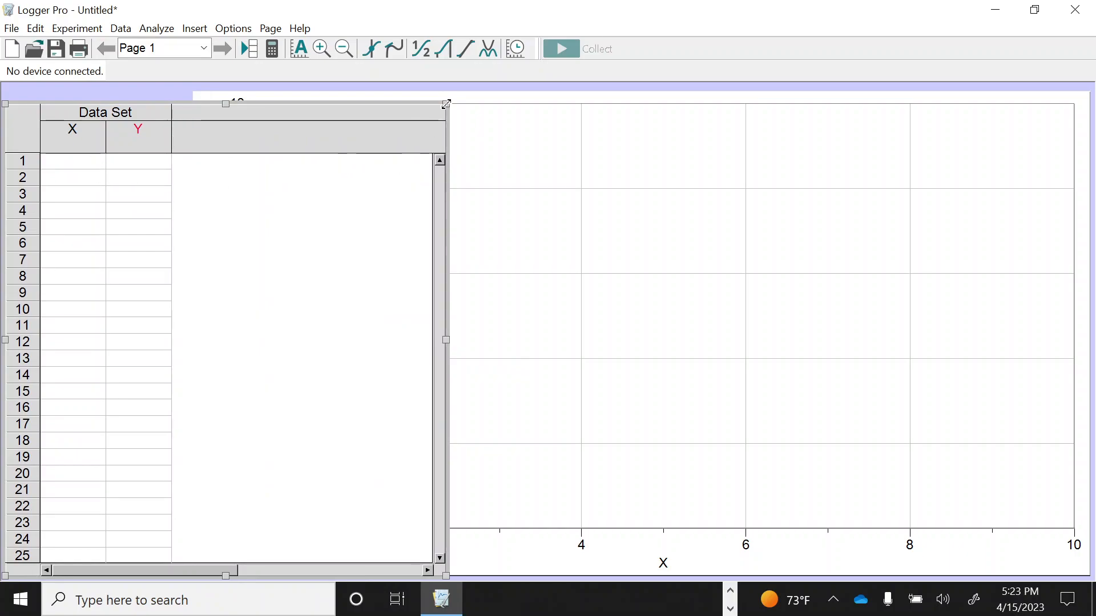
{"action": "left_click_drag", "start_coordinate": [446, 103], "coordinate": [177, 100]}
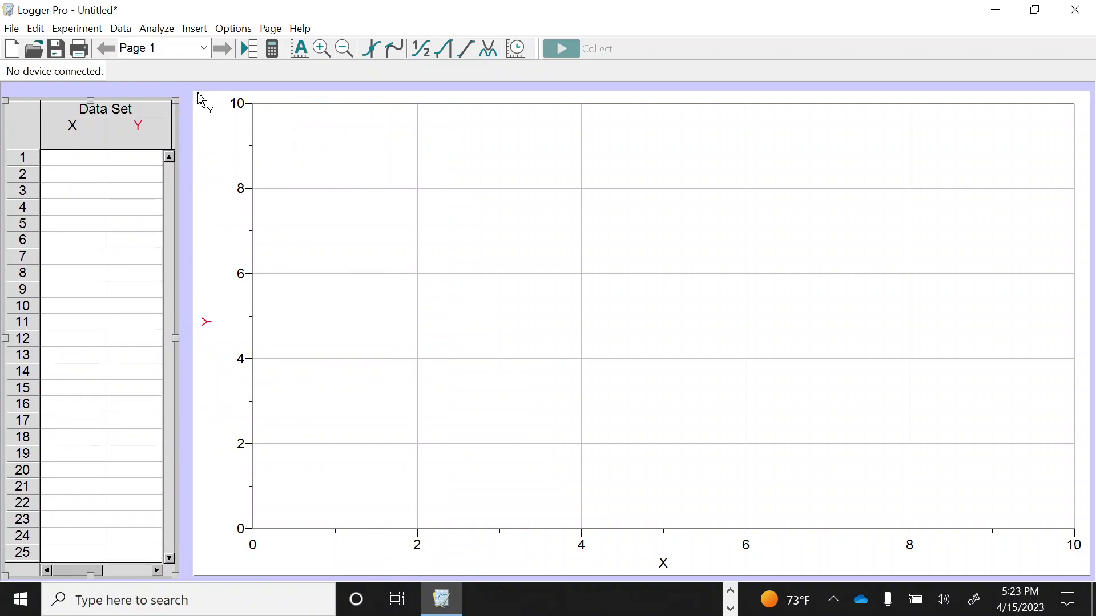
Resize the graph so it fills the rest of the page up to the edge of the data table
{"action": "left_click", "coordinate": [406, 108]}
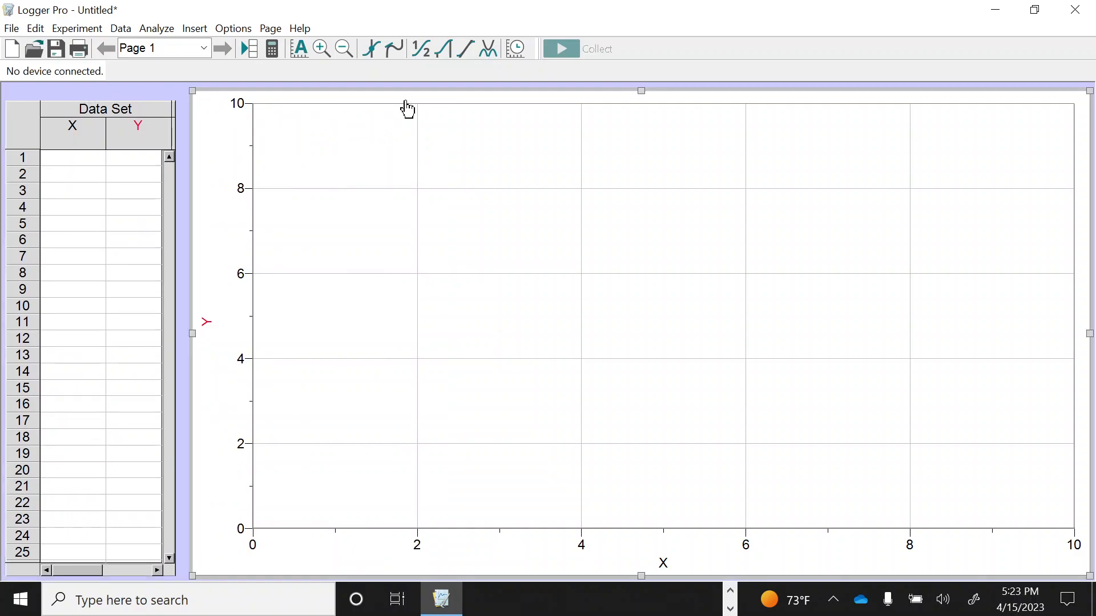
{"action": "key", "text": "ctrl"}
{"action": "key", "text": "ctrl"}
{"action": "left_click_drag", "start_coordinate": [192, 90], "coordinate": [852, 436]}
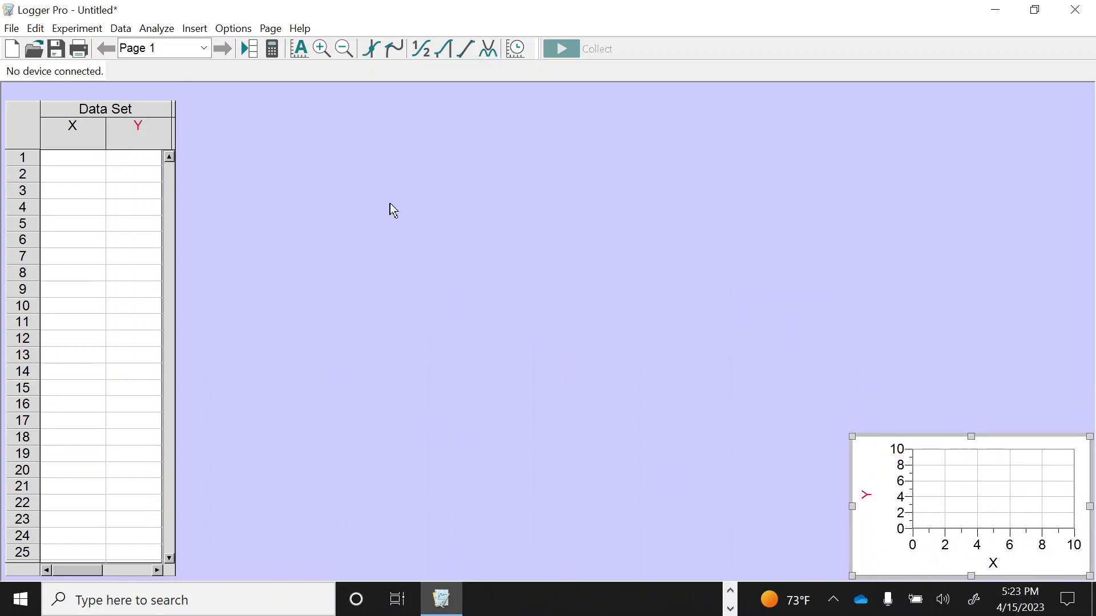
{"action": "left_click_drag", "start_coordinate": [852, 437], "coordinate": [178, 90]}
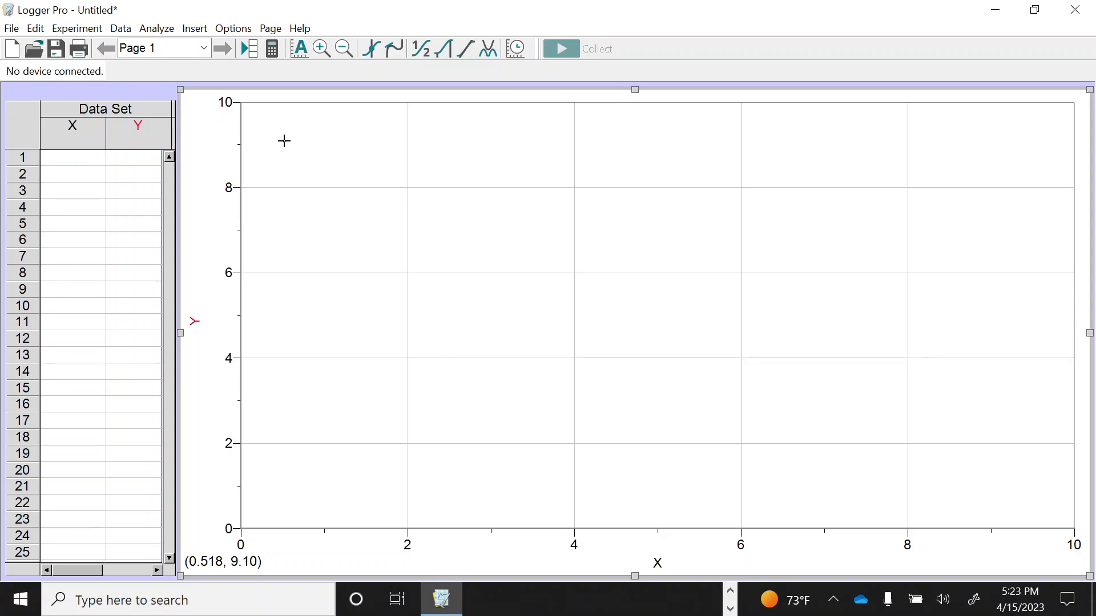
Start inserting a movie and browse the Downloads folder, then the Documents folder, for the video
{"action": "left_click", "coordinate": [196, 30]}
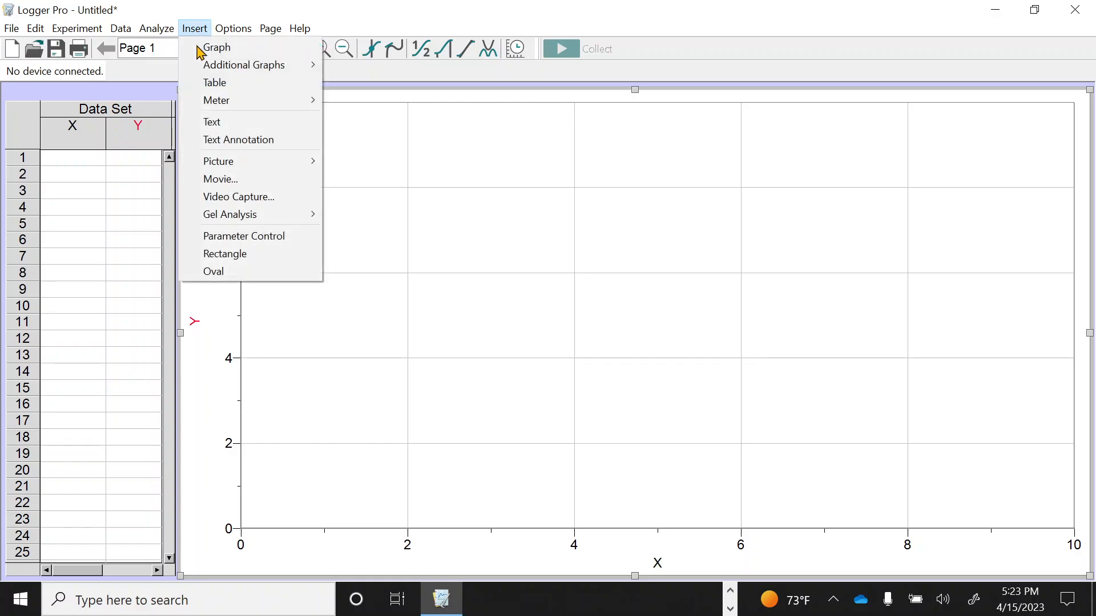
{"action": "left_click", "coordinate": [230, 180]}
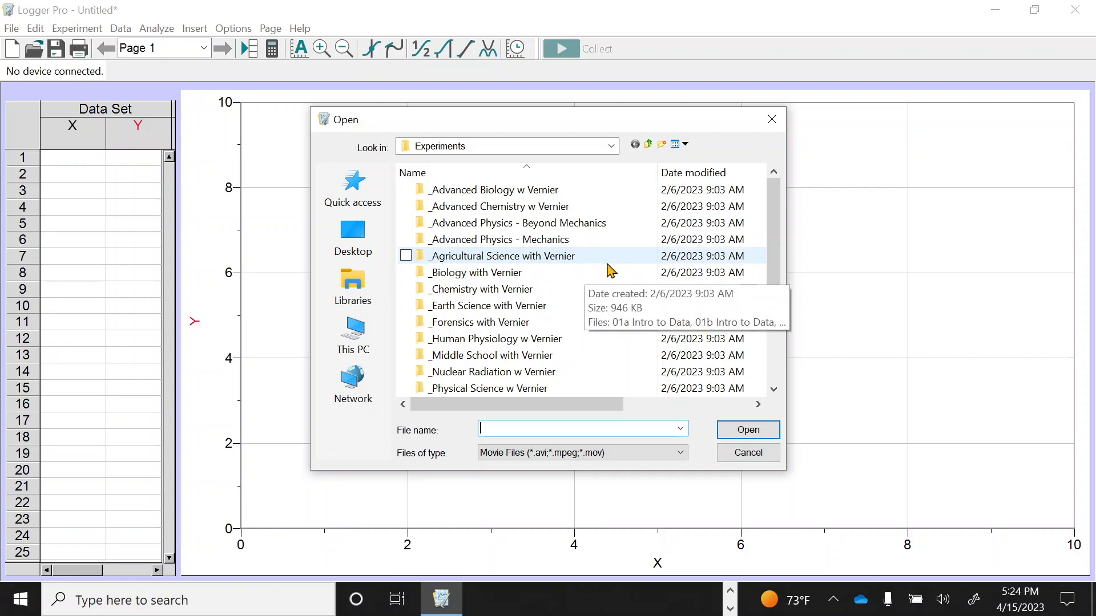
{"action": "left_click", "coordinate": [612, 147]}
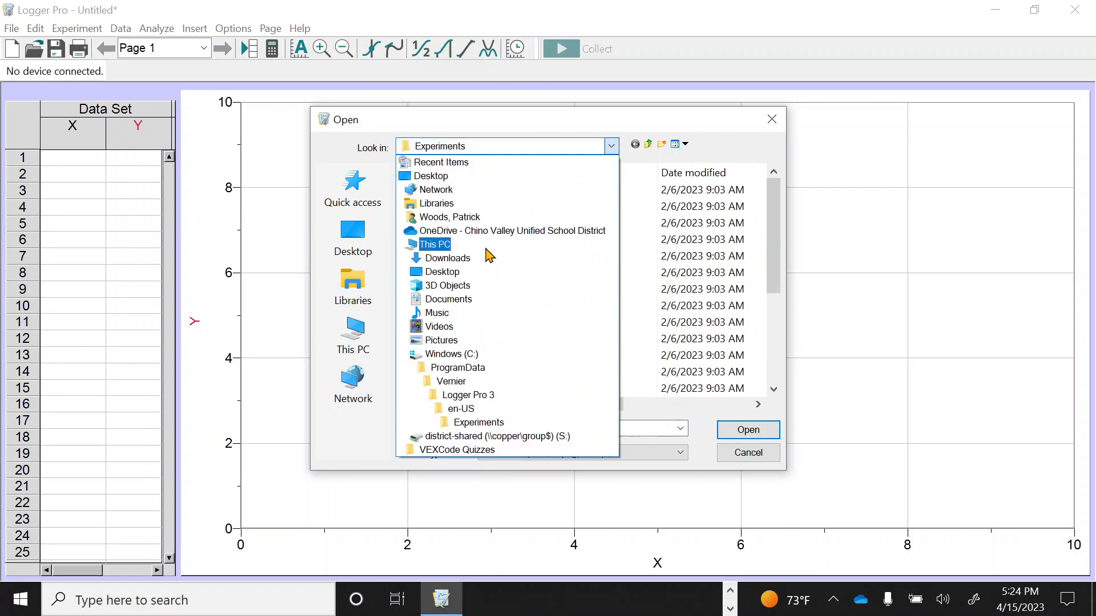
{"action": "left_click", "coordinate": [457, 258]}
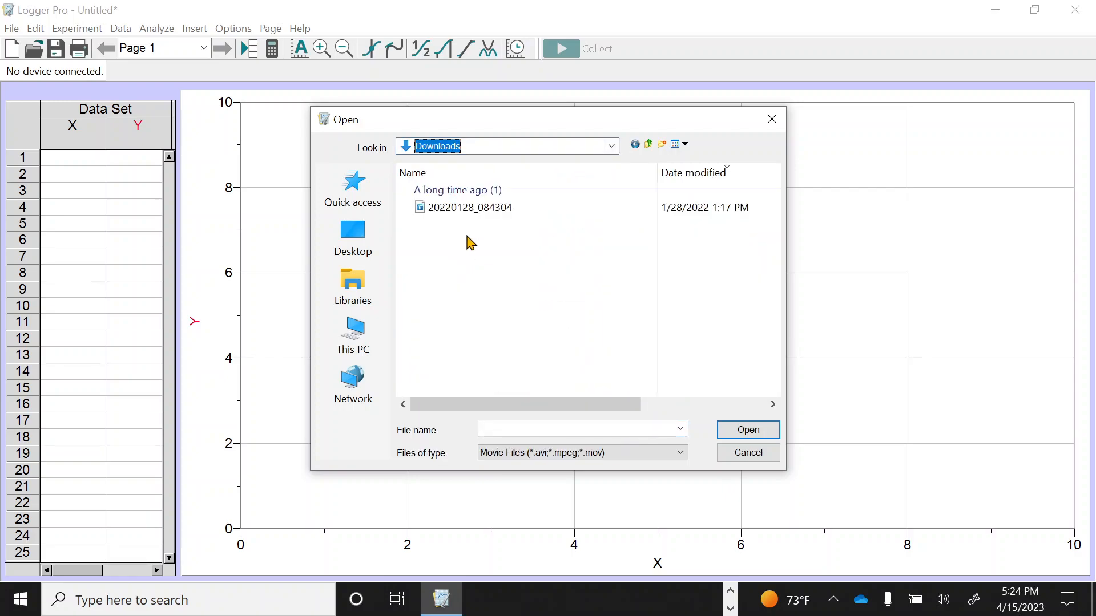
{"action": "left_click", "coordinate": [611, 146]}
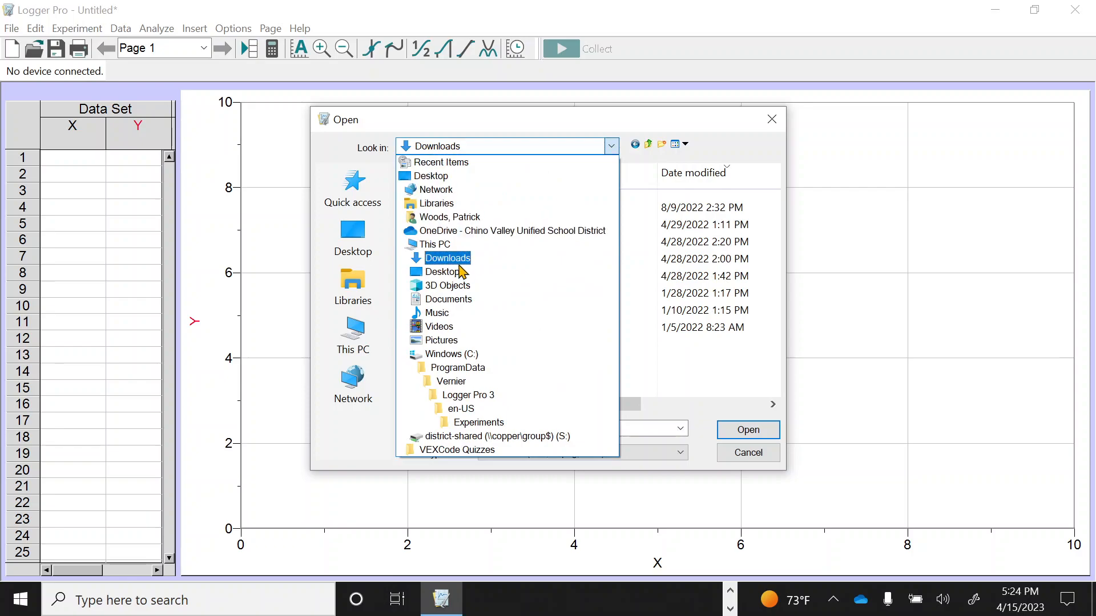
{"action": "left_click", "coordinate": [460, 299]}
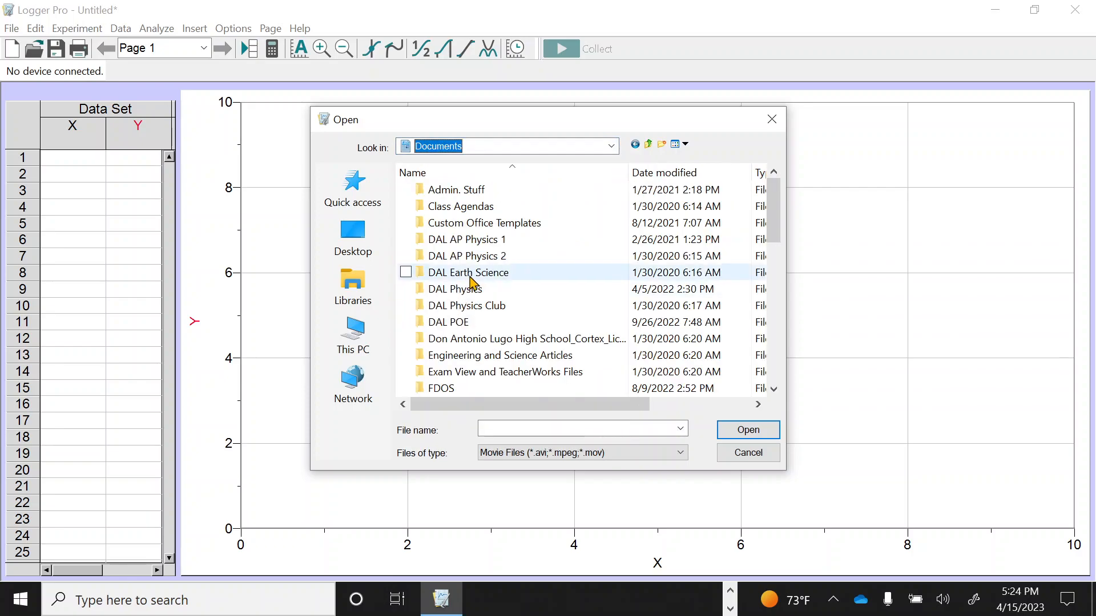
Insert the movie IMG_7674 from the Logger Pro Files folder, reached through DAL Physics, Trebuchet Project and Pics & Videos
{"action": "double_click", "coordinate": [461, 291]}
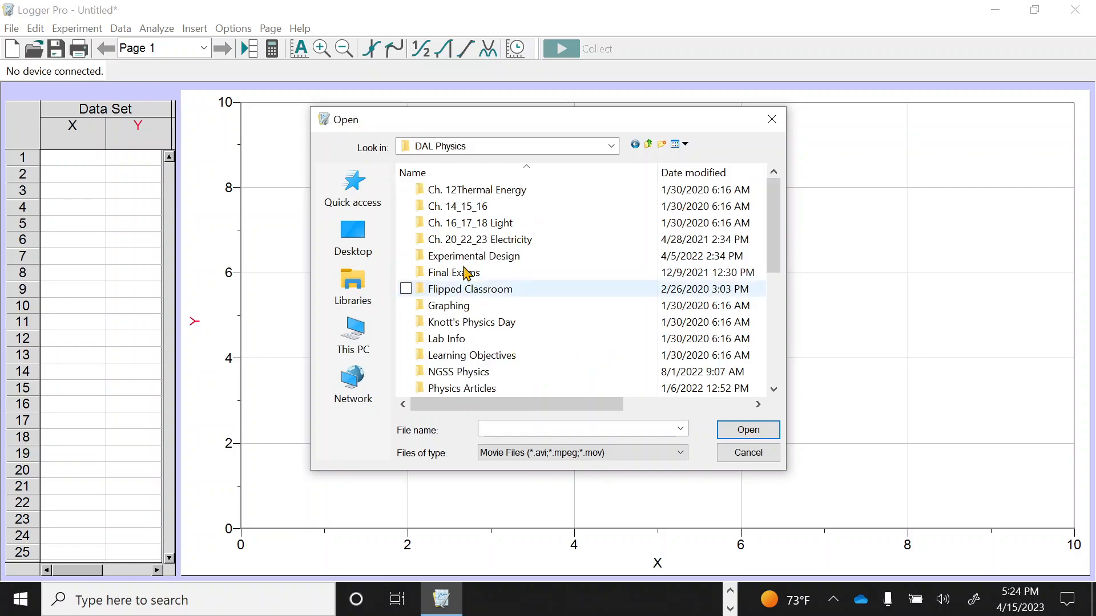
{"action": "scroll", "coordinate": [489, 273], "scroll_direction": "down", "scroll_amount": 2}
{"action": "scroll", "coordinate": [489, 274], "scroll_direction": "down", "scroll_amount": 1}
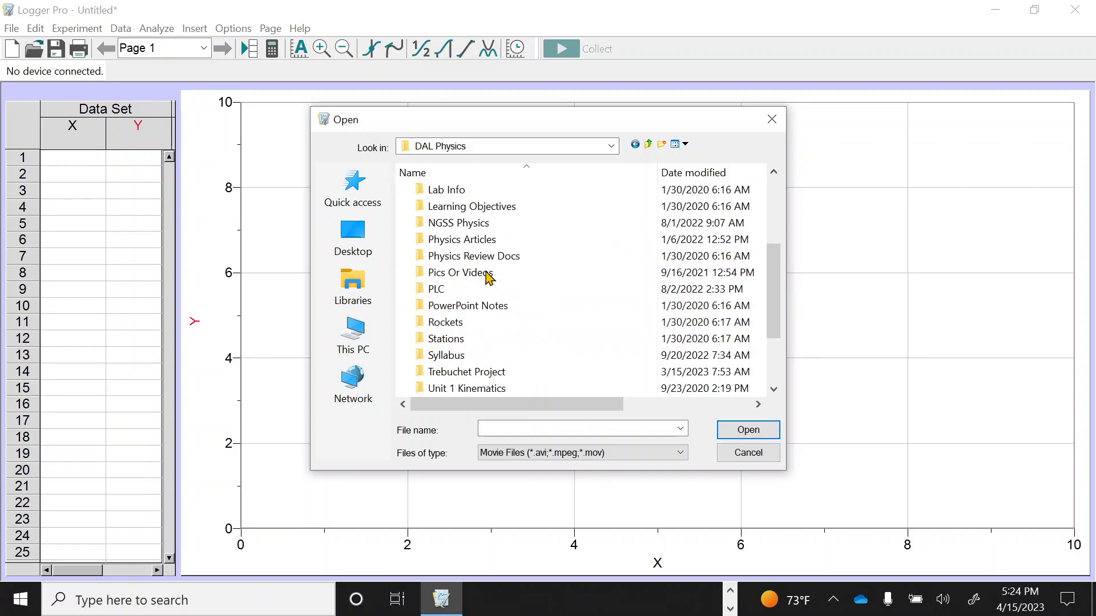
{"action": "scroll", "coordinate": [484, 308], "scroll_direction": "down", "scroll_amount": 1}
{"action": "left_click", "coordinate": [475, 327]}
{"action": "double_click", "coordinate": [475, 323]}
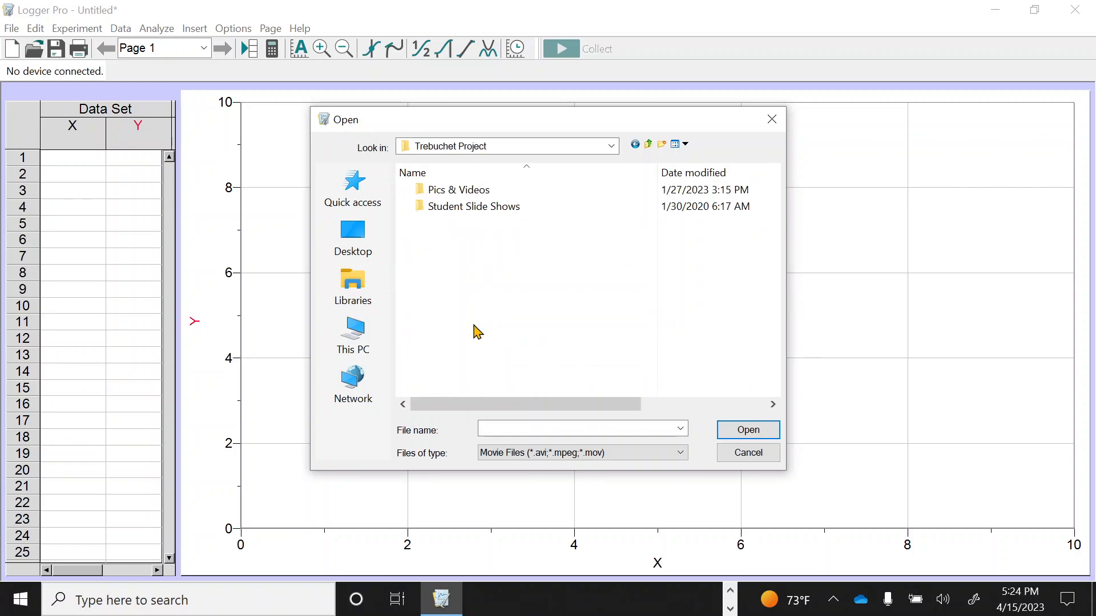
{"action": "double_click", "coordinate": [457, 191]}
{"action": "double_click", "coordinate": [456, 197]}
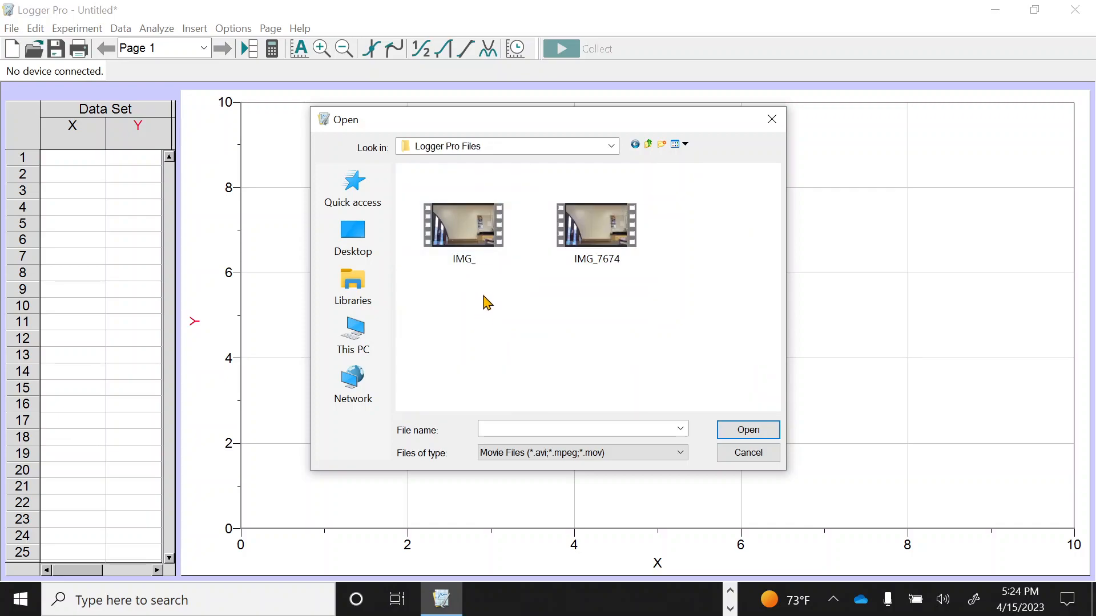
{"action": "left_click", "coordinate": [632, 234]}
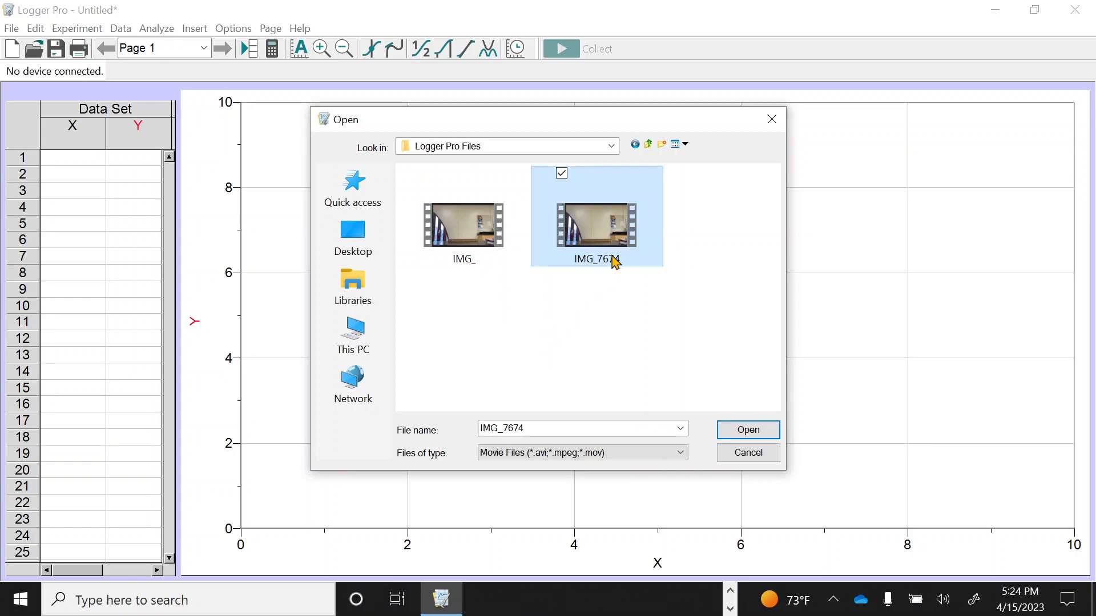
{"action": "left_click", "coordinate": [739, 434]}
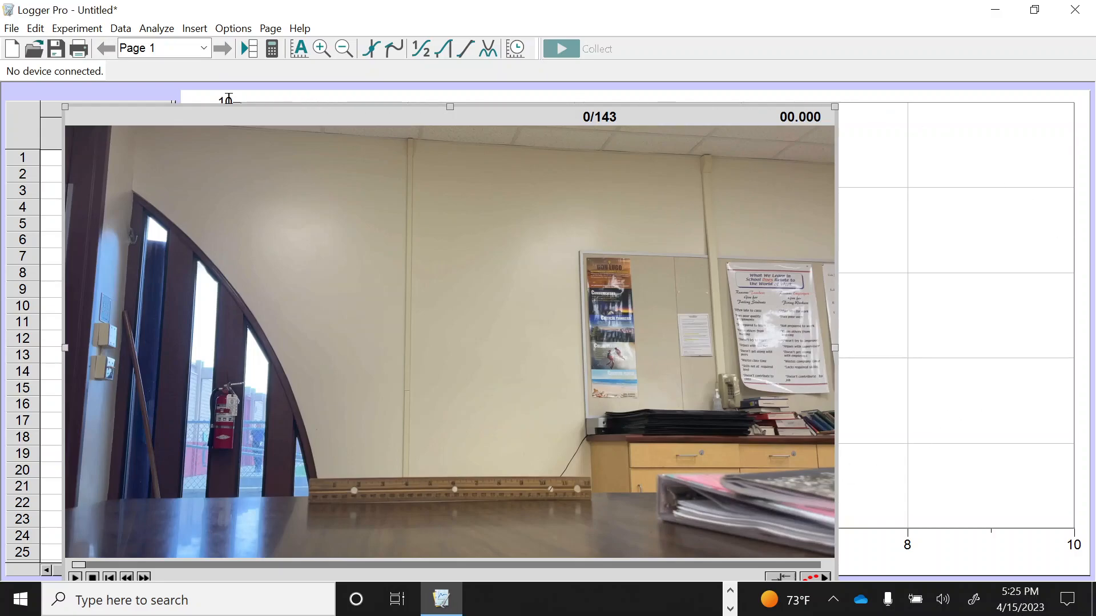
Move the movie away from the data table and scale it to cover the graph's lower-right portion
{"action": "left_click_drag", "start_coordinate": [199, 121], "coordinate": [637, 222]}
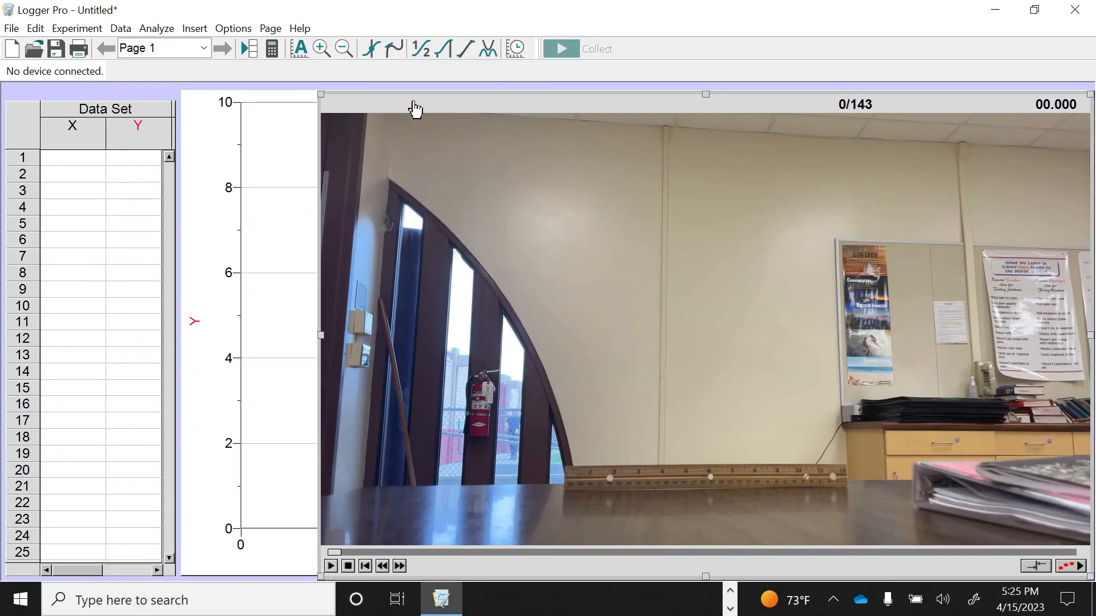
{"action": "left_click_drag", "start_coordinate": [416, 108], "coordinate": [657, 139]}
{"action": "left_click_drag", "start_coordinate": [321, 94], "coordinate": [719, 395]}
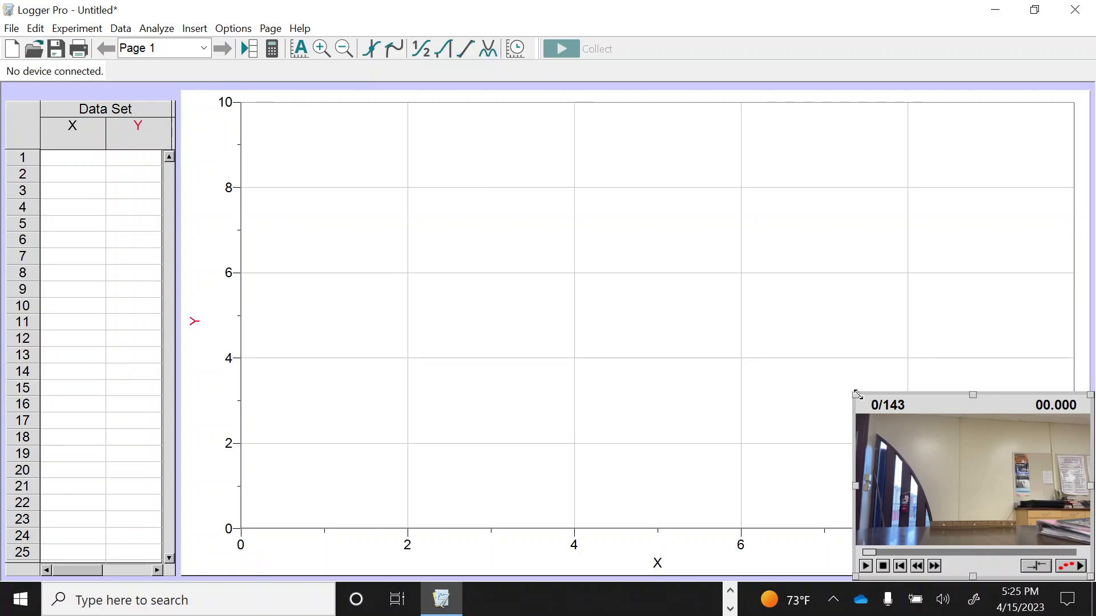
{"action": "left_click_drag", "start_coordinate": [856, 394], "coordinate": [466, 147]}
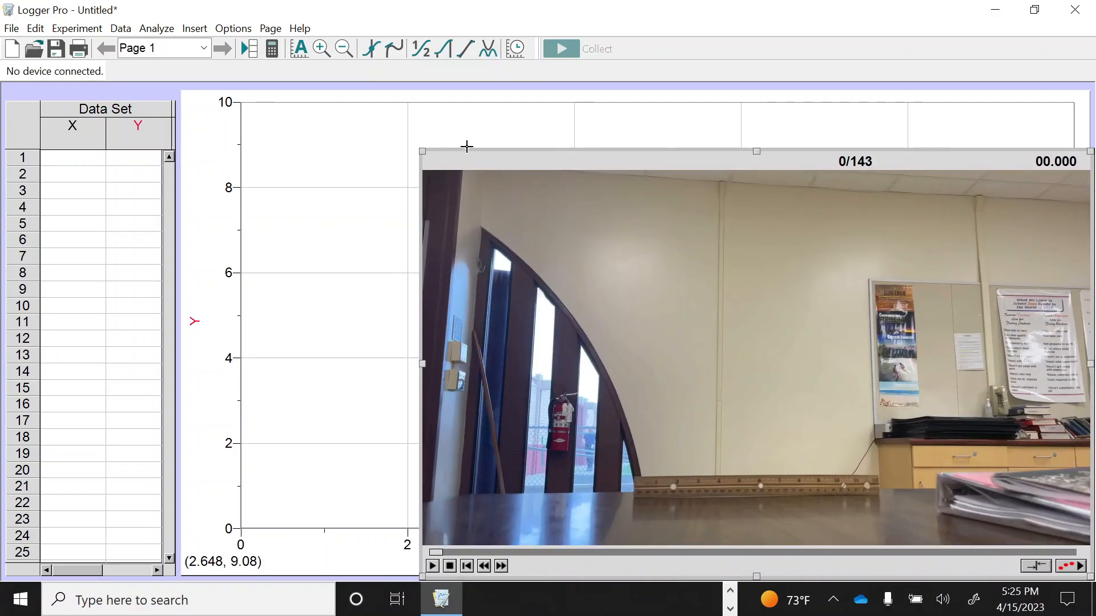
Bring the graph in front of the movie, shrink it, and enlarge it again to fill the area beside the table
{"action": "left_click", "coordinate": [416, 104]}
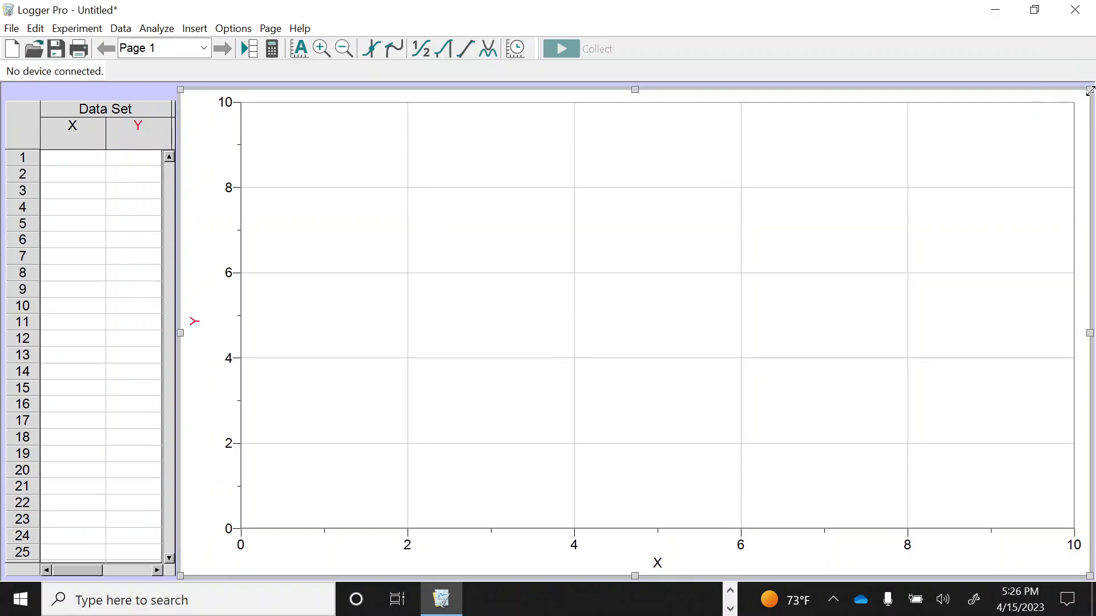
{"action": "left_click_drag", "start_coordinate": [1088, 90], "coordinate": [556, 414]}
{"action": "left_click_drag", "start_coordinate": [621, 420], "coordinate": [1084, 94]}
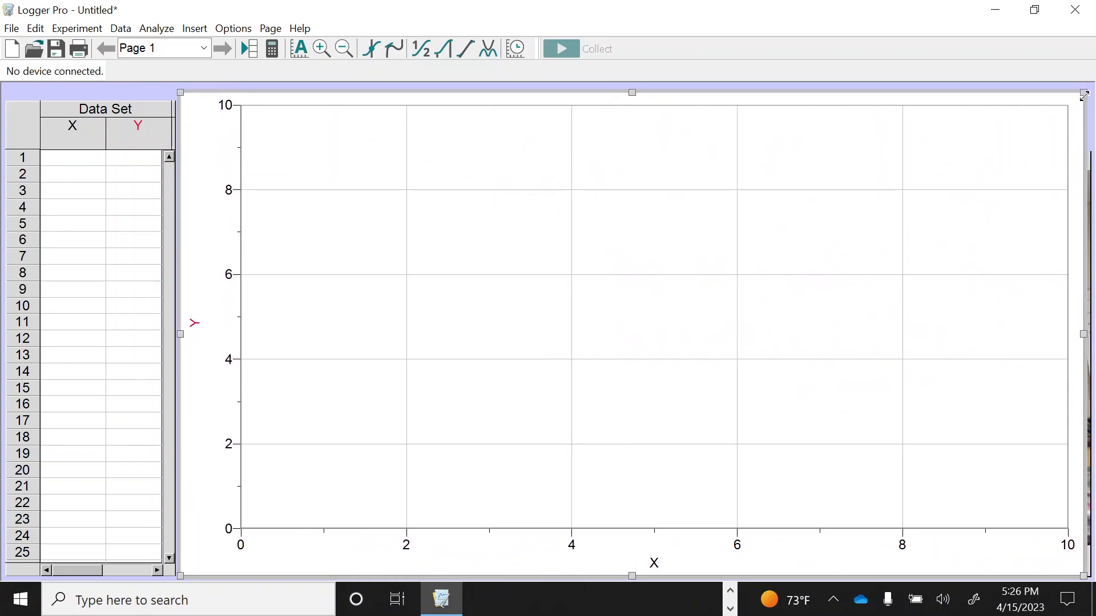
Bring the movie back to the front, enlarge it to nearly full page height and move it next to the graph's Y axis
{"action": "left_click", "coordinate": [1090, 168]}
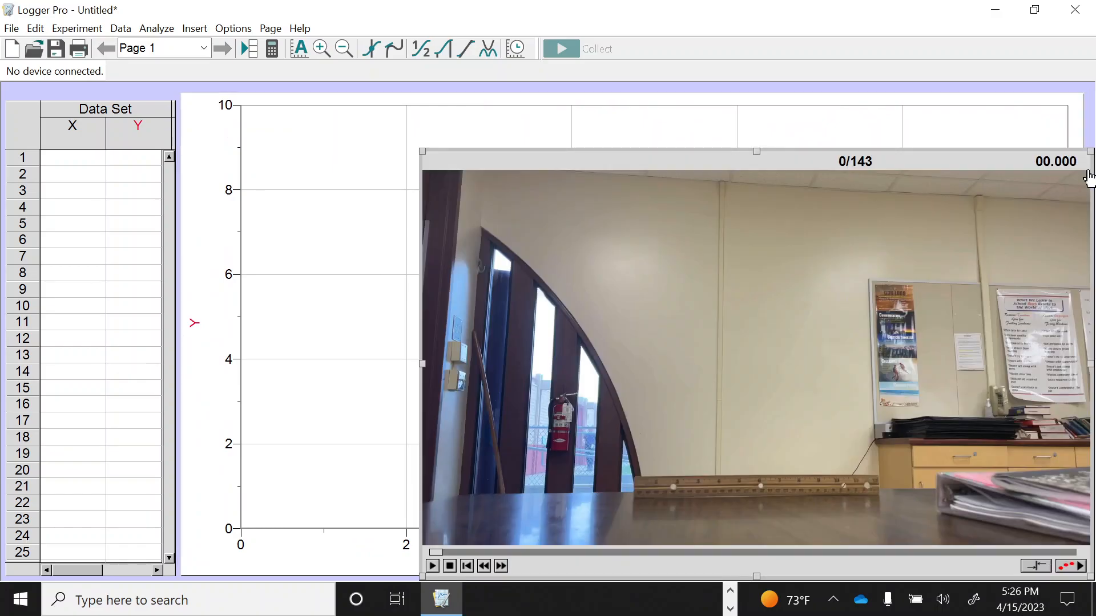
{"action": "left_click_drag", "start_coordinate": [419, 152], "coordinate": [204, 86]}
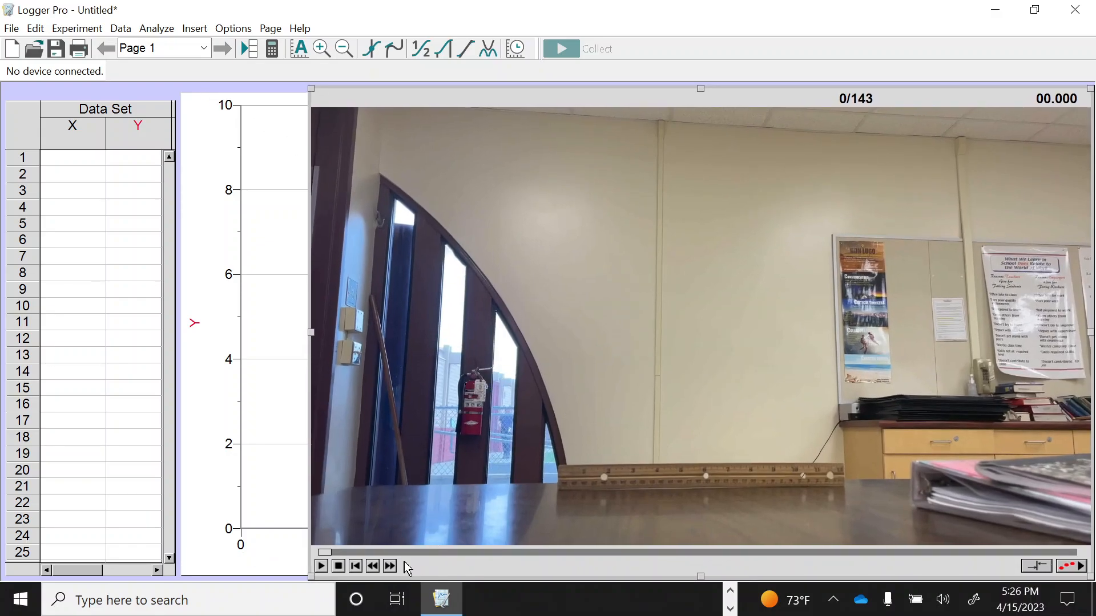
{"action": "left_click", "coordinate": [338, 567]}
{"action": "left_click_drag", "start_coordinate": [589, 105], "coordinate": [539, 104]}
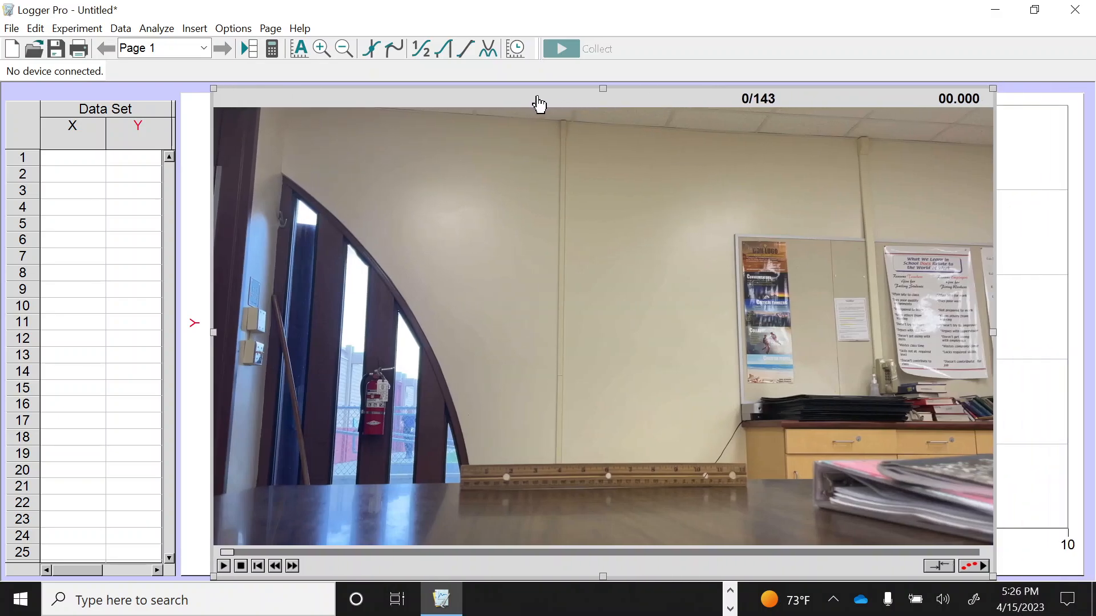
Enable the movie's video analysis tools and scrub the movie to frame 37, where the thrown object is in flight
{"action": "left_click", "coordinate": [972, 566]}
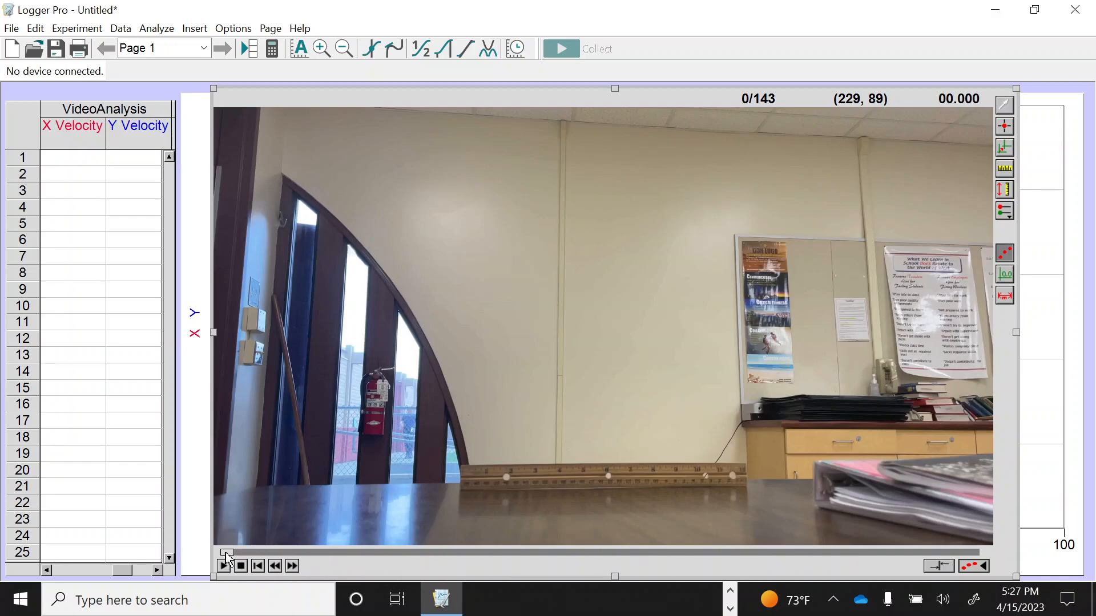
{"action": "left_click_drag", "start_coordinate": [233, 553], "coordinate": [480, 562]}
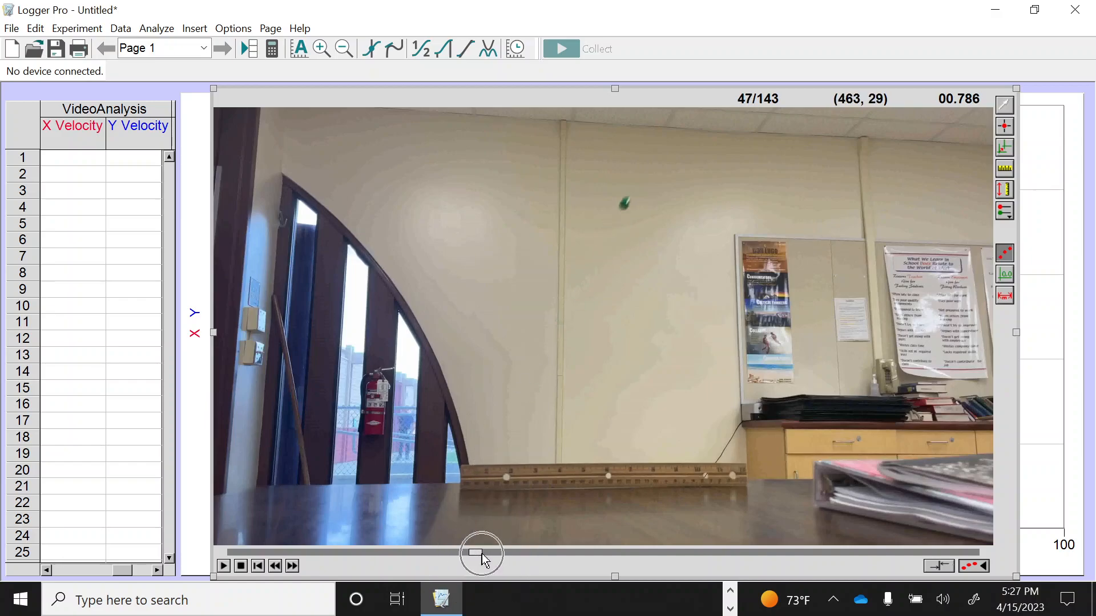
{"action": "left_click_drag", "start_coordinate": [491, 555], "coordinate": [425, 557]}
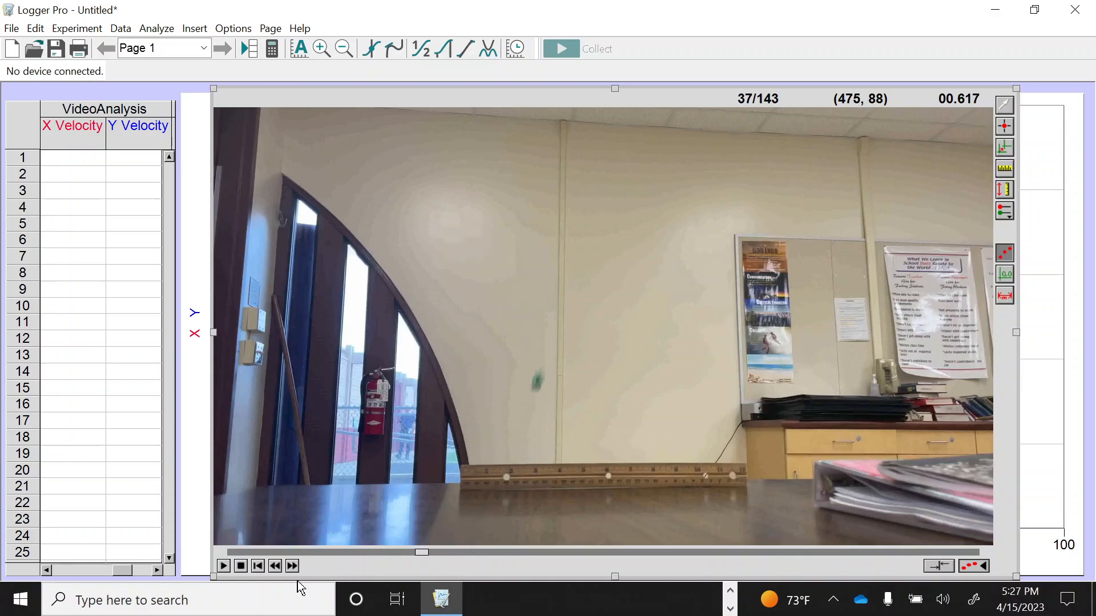
Step the movie forward and backward frame by frame to examine the object's flight, stopping at frame 39
{"action": "left_click", "coordinate": [293, 567]}
{"action": "left_click", "coordinate": [293, 567]}
{"action": "left_click", "coordinate": [293, 567]}
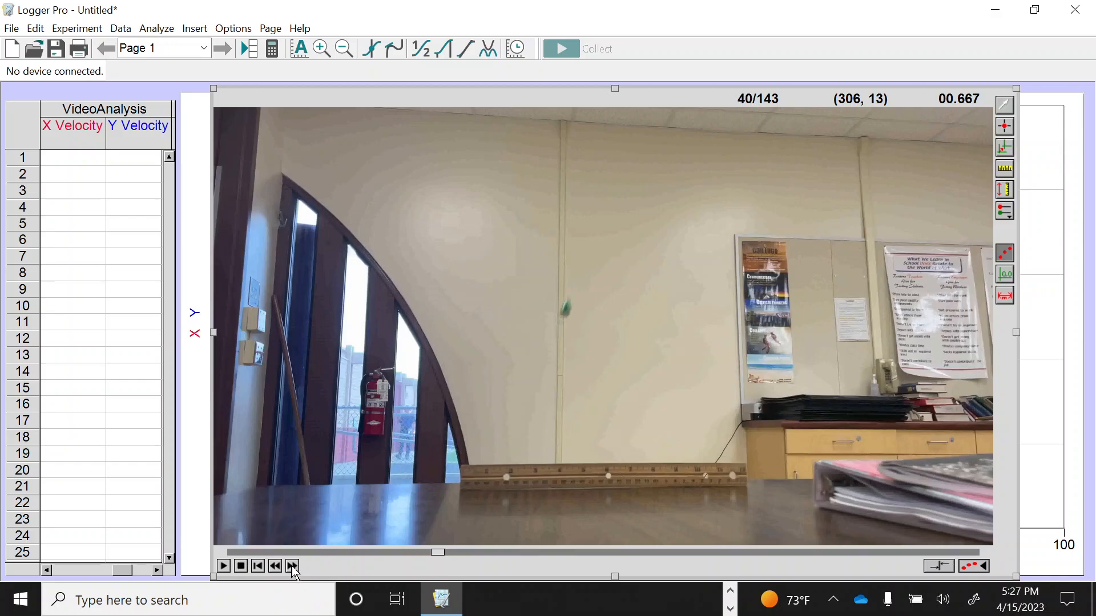
{"action": "left_click", "coordinate": [293, 567]}
{"action": "left_click", "coordinate": [292, 567]}
{"action": "left_click", "coordinate": [293, 567]}
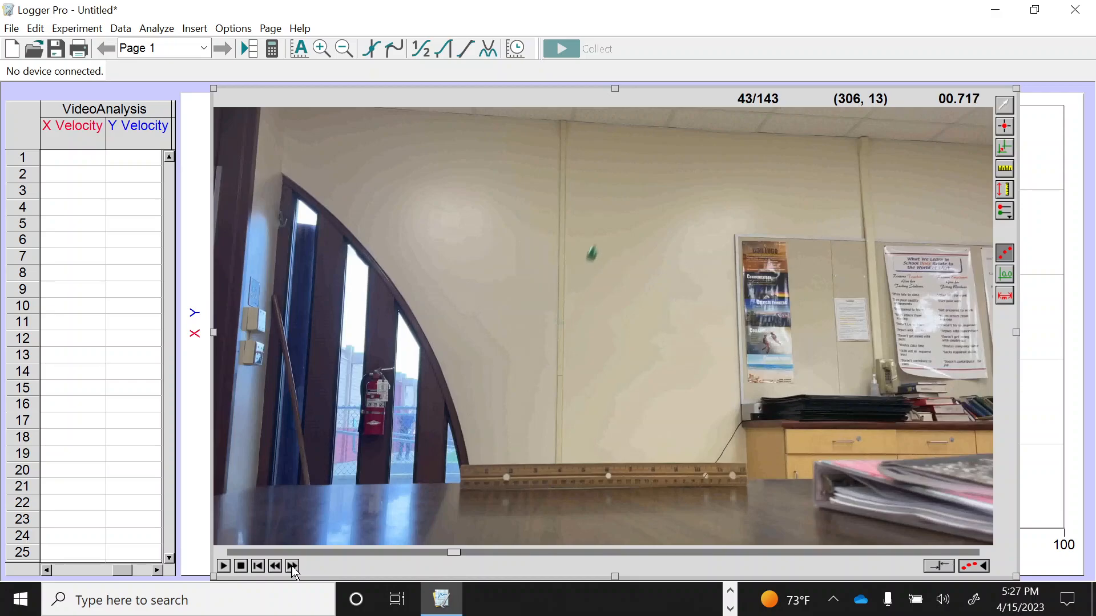
{"action": "left_click", "coordinate": [276, 568]}
{"action": "left_click", "coordinate": [276, 568]}
{"action": "left_click", "coordinate": [276, 568]}
{"action": "left_click", "coordinate": [275, 568]}
{"action": "left_click", "coordinate": [276, 568]}
{"action": "left_click", "coordinate": [276, 568]}
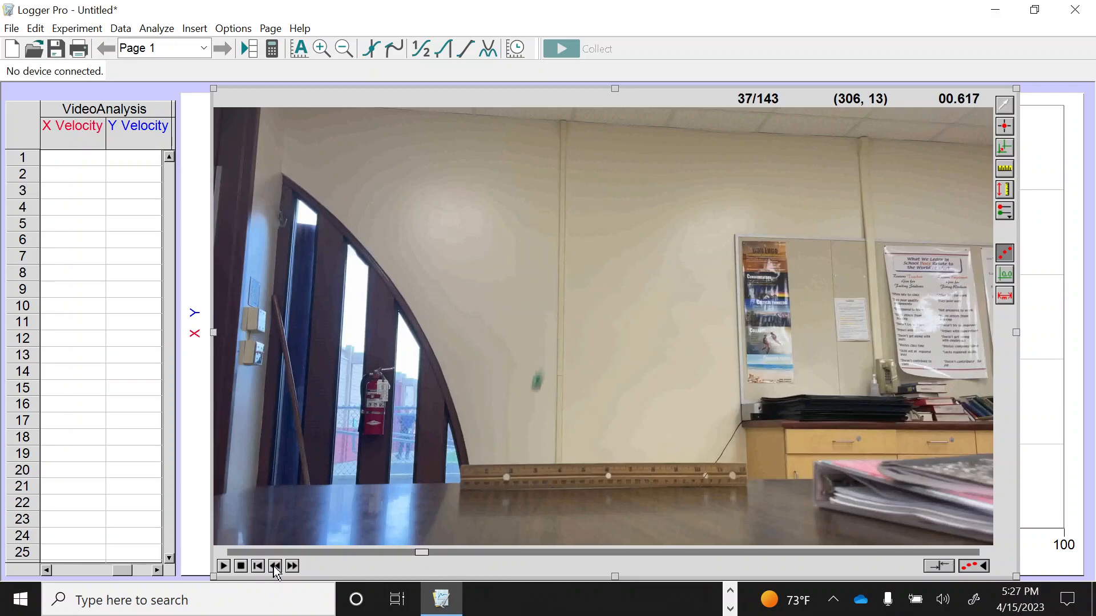
{"action": "left_click", "coordinate": [293, 567]}
{"action": "left_click", "coordinate": [293, 567]}
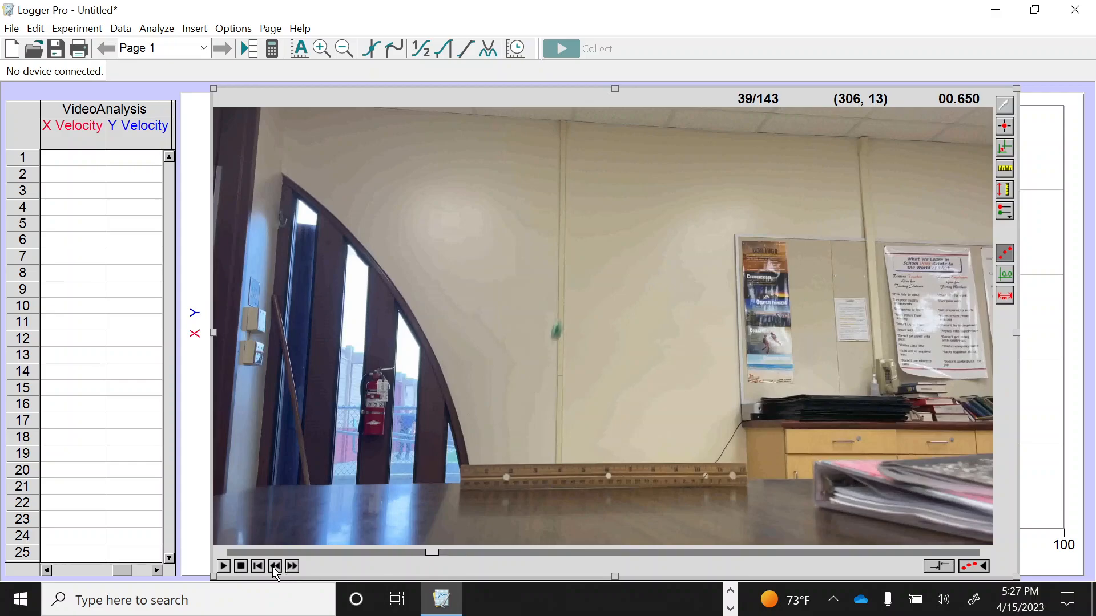
Play the movie through, replay it from near its start, and stop at frame 55 with the object in flight
{"action": "left_click", "coordinate": [224, 567]}
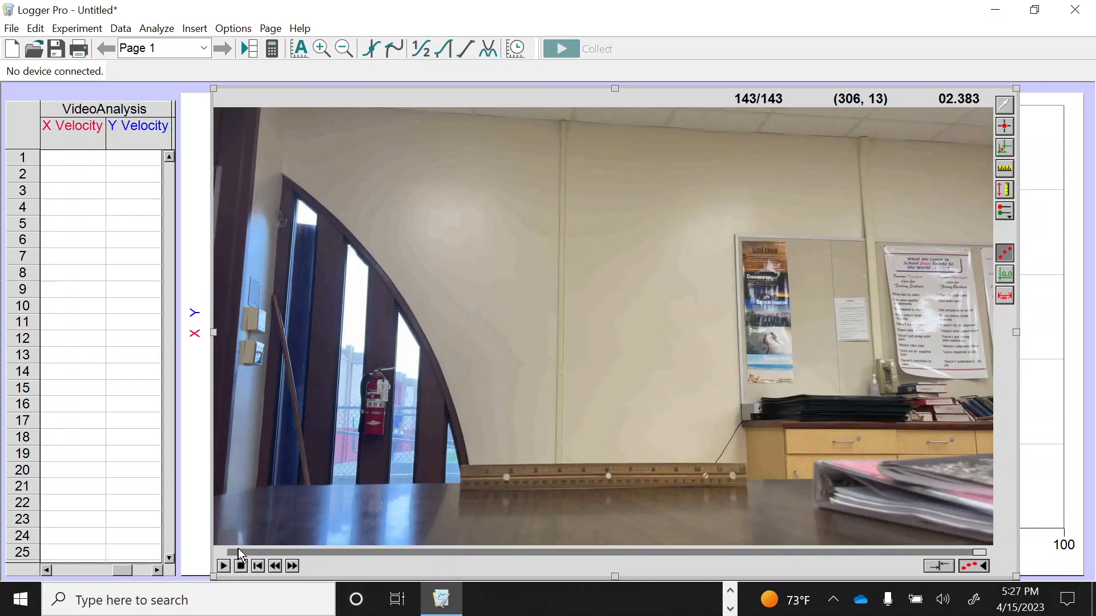
{"action": "left_click", "coordinate": [238, 551]}
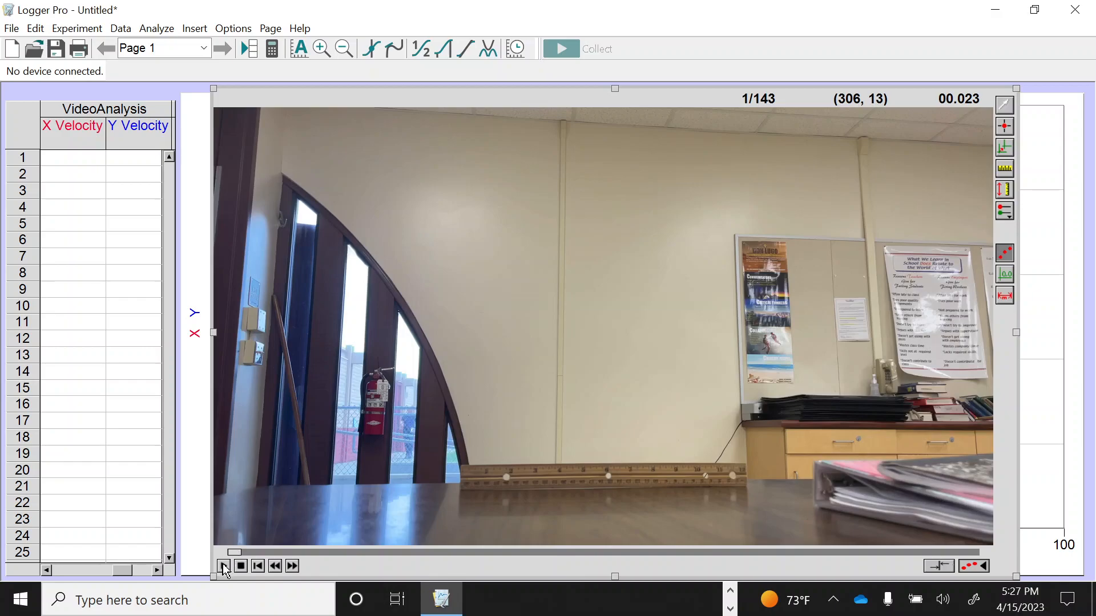
{"action": "left_click", "coordinate": [223, 567]}
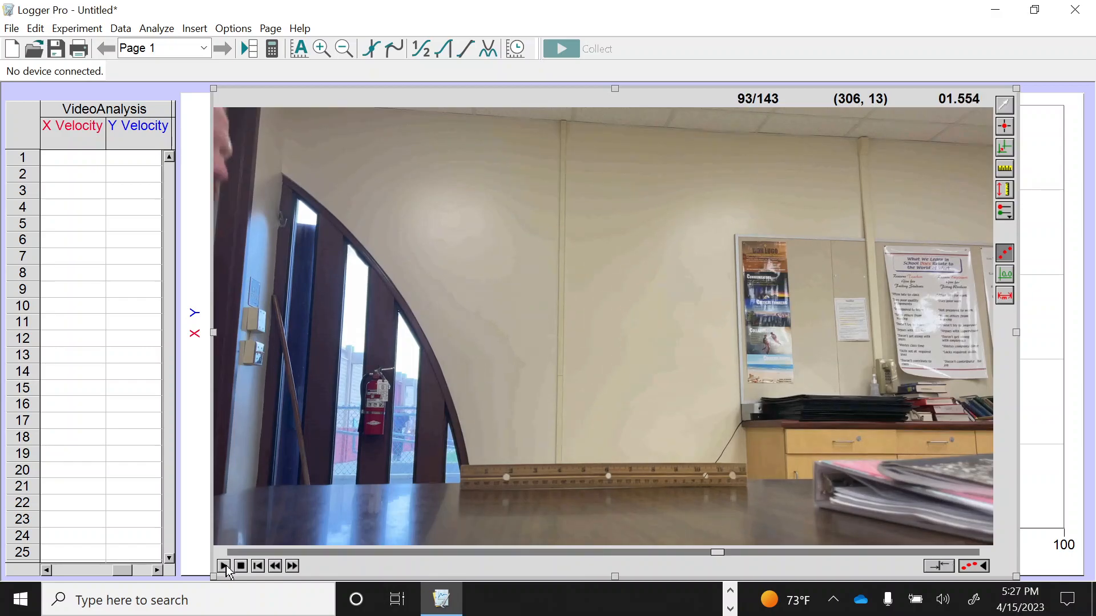
{"action": "left_click", "coordinate": [224, 566]}
{"action": "left_click", "coordinate": [293, 566]}
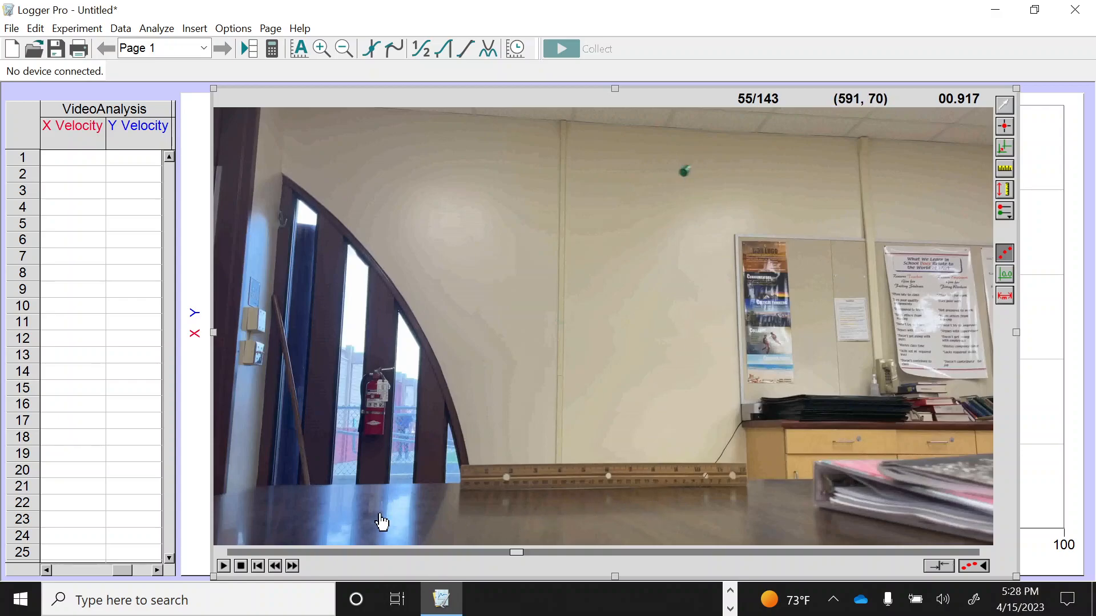
Step the movie back frame by frame to frame 42 to examine the object's flight
{"action": "left_click", "coordinate": [274, 567]}
{"action": "left_click", "coordinate": [274, 566]}
{"action": "left_click", "coordinate": [293, 565]}
{"action": "left_click", "coordinate": [294, 566]}
{"action": "left_click", "coordinate": [293, 566]}
{"action": "left_click", "coordinate": [274, 566]}
{"action": "left_click", "coordinate": [274, 566]}
{"action": "left_click", "coordinate": [274, 566]}
{"action": "left_click", "coordinate": [274, 565]}
{"action": "left_click", "coordinate": [274, 567]}
{"action": "left_click", "coordinate": [274, 566]}
{"action": "left_click", "coordinate": [274, 567]}
{"action": "left_click", "coordinate": [275, 567]}
{"action": "left_click", "coordinate": [275, 567]}
{"action": "left_click", "coordinate": [274, 567]}
{"action": "left_click", "coordinate": [274, 566]}
{"action": "left_click", "coordinate": [274, 567]}
{"action": "left_click", "coordinate": [274, 567]}
{"action": "left_click", "coordinate": [274, 566]}
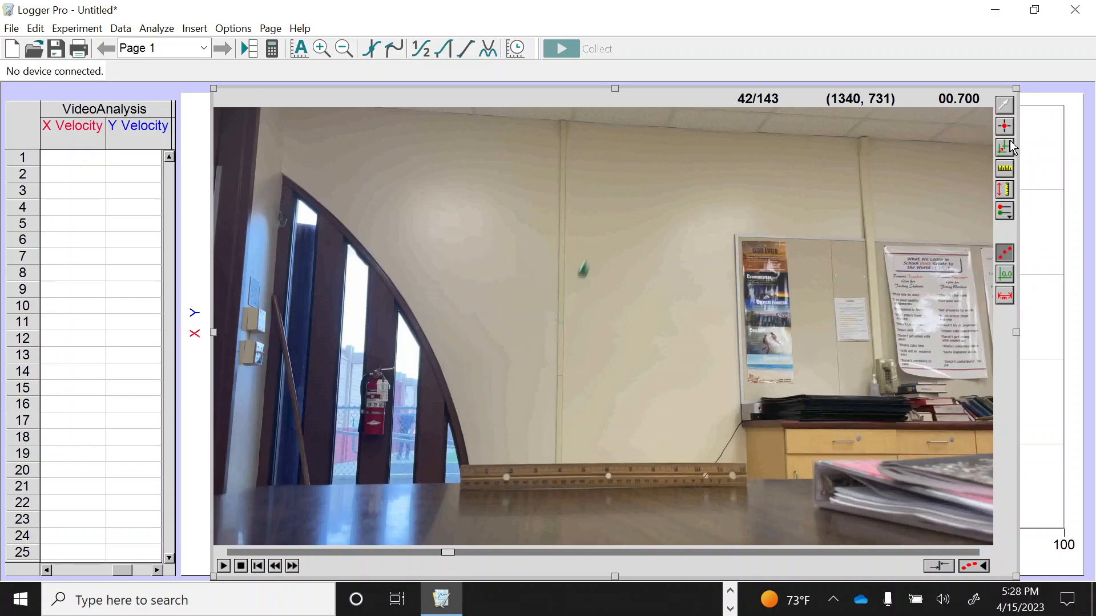
Set the movie's scale by marking the full length of the ruler as a distance of 1 ft
{"action": "left_click", "coordinate": [1007, 175]}
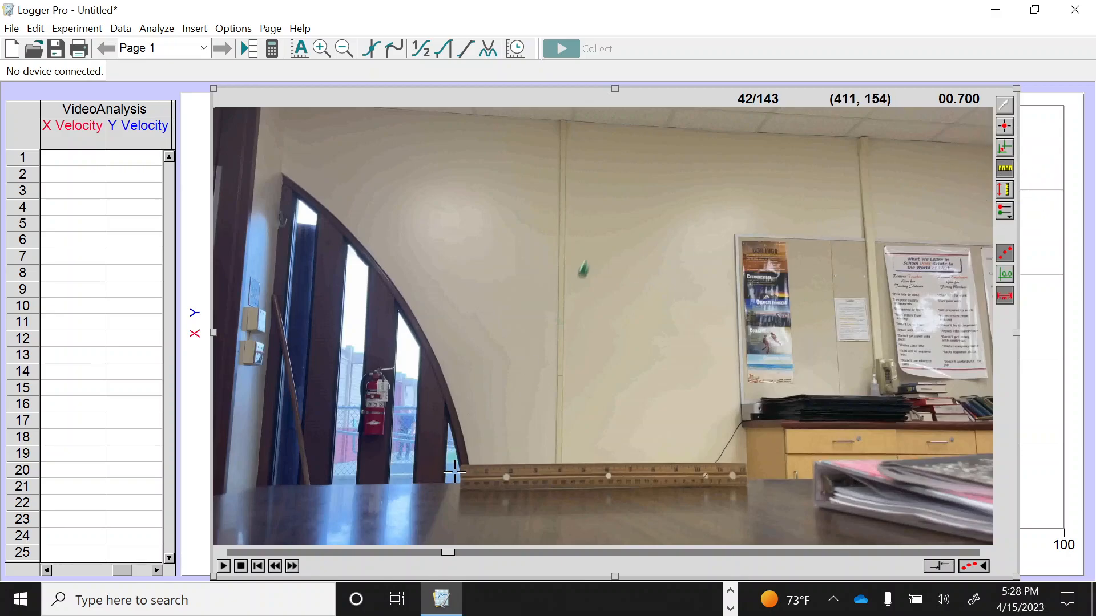
{"action": "key", "text": "ctrl"}
{"action": "key", "text": "ctrl"}
{"action": "left_click_drag", "start_coordinate": [463, 478], "coordinate": [747, 475]}
{"action": "key", "text": "ctrl"}
{"action": "key", "text": "ctrl"}
{"action": "left_click_drag", "start_coordinate": [746, 473], "coordinate": [747, 474]}
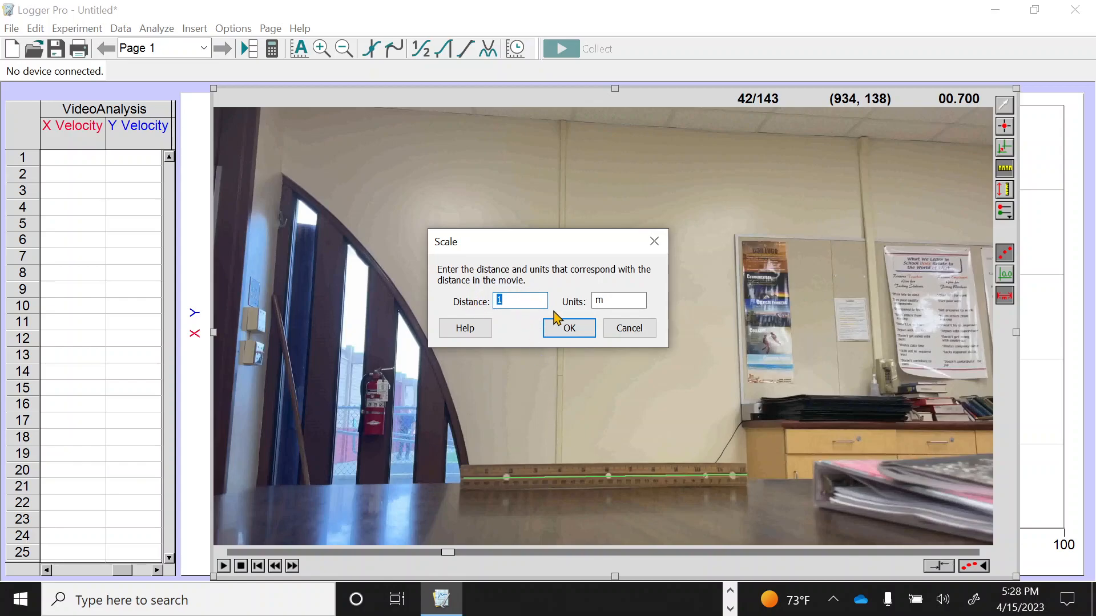
{"action": "double_click", "coordinate": [600, 301]}
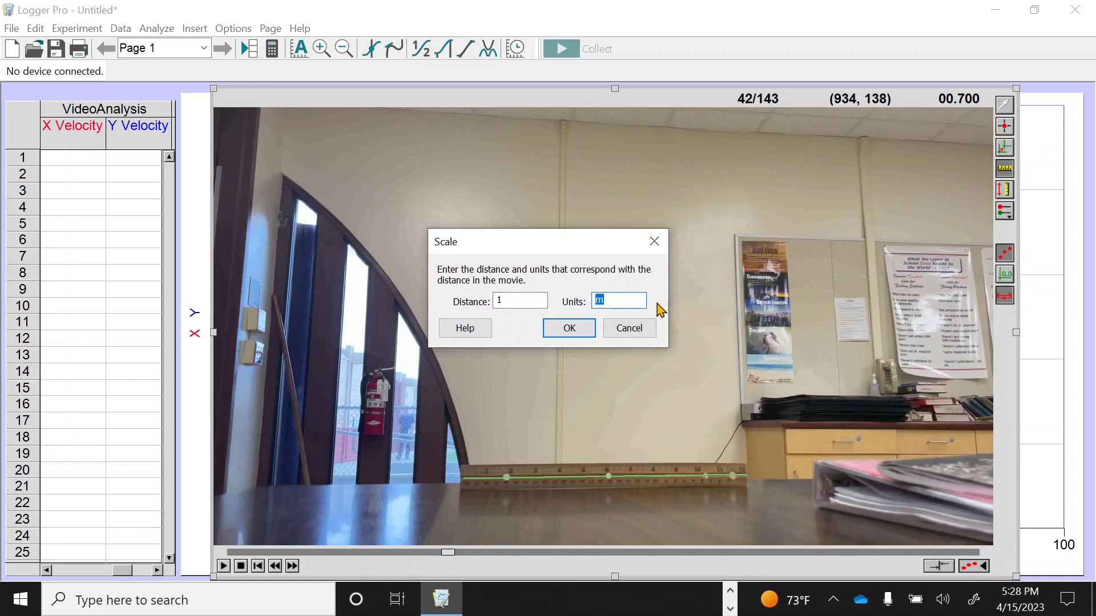
{"action": "type", "text": "ft"}
{"action": "left_click", "coordinate": [576, 324]}
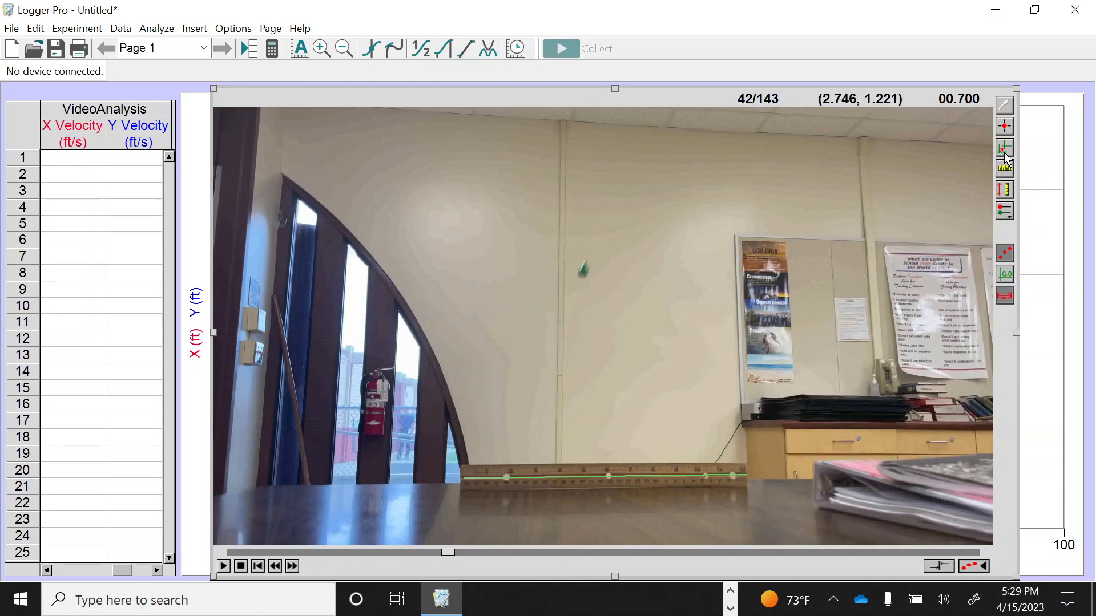
Set the coordinate origin, trying several spots over the wall before placing it on the table surface to the left of the ruler
{"action": "key", "text": "ctrl"}
{"action": "key", "text": "ctrl"}
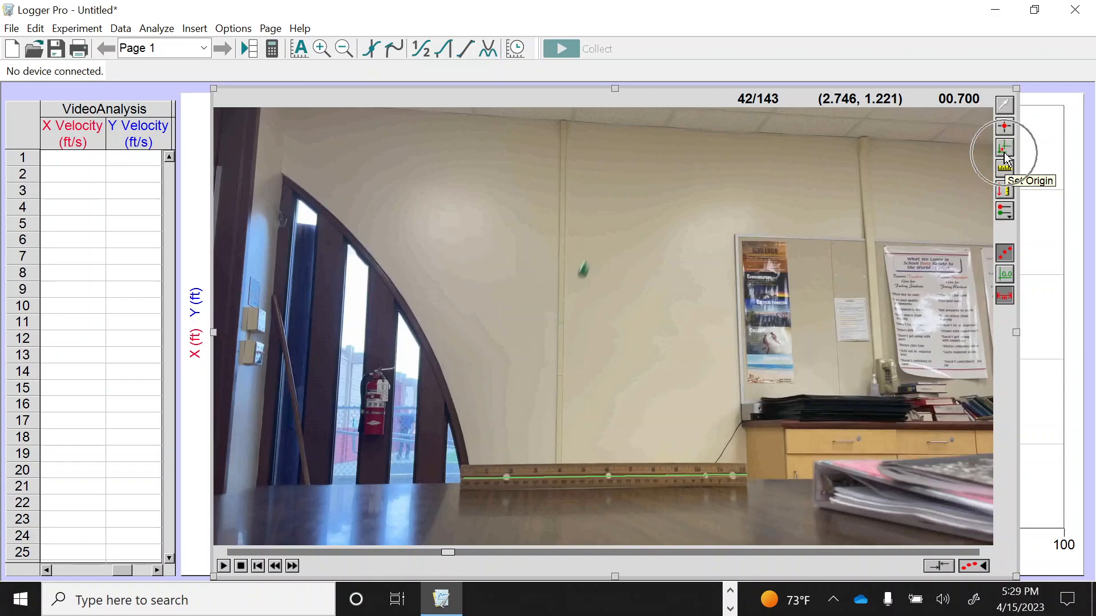
{"action": "left_click", "coordinate": [1004, 153]}
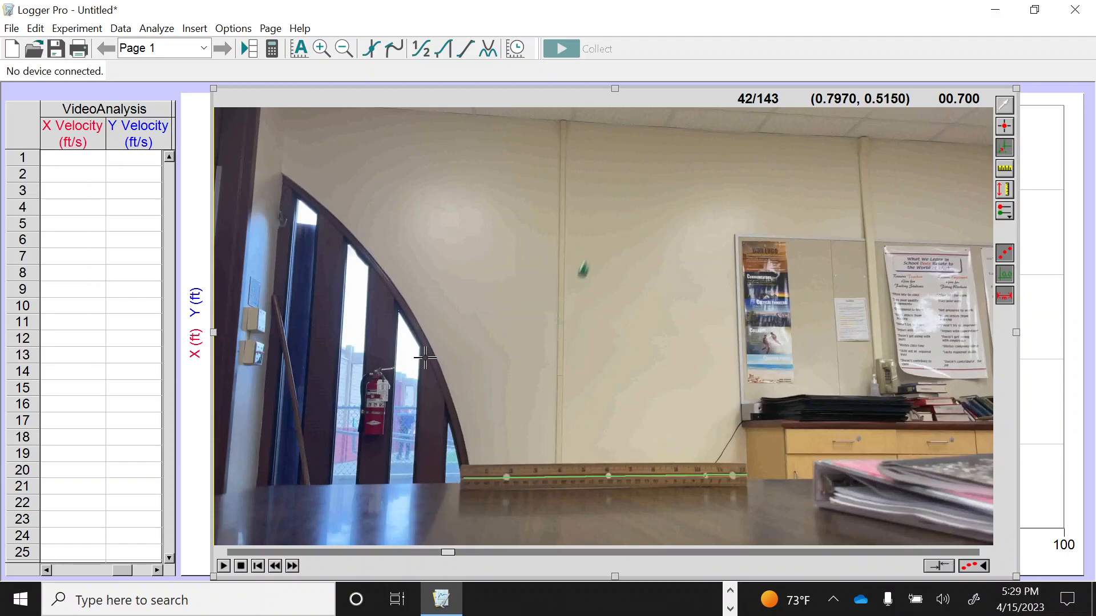
{"action": "left_click", "coordinate": [460, 334]}
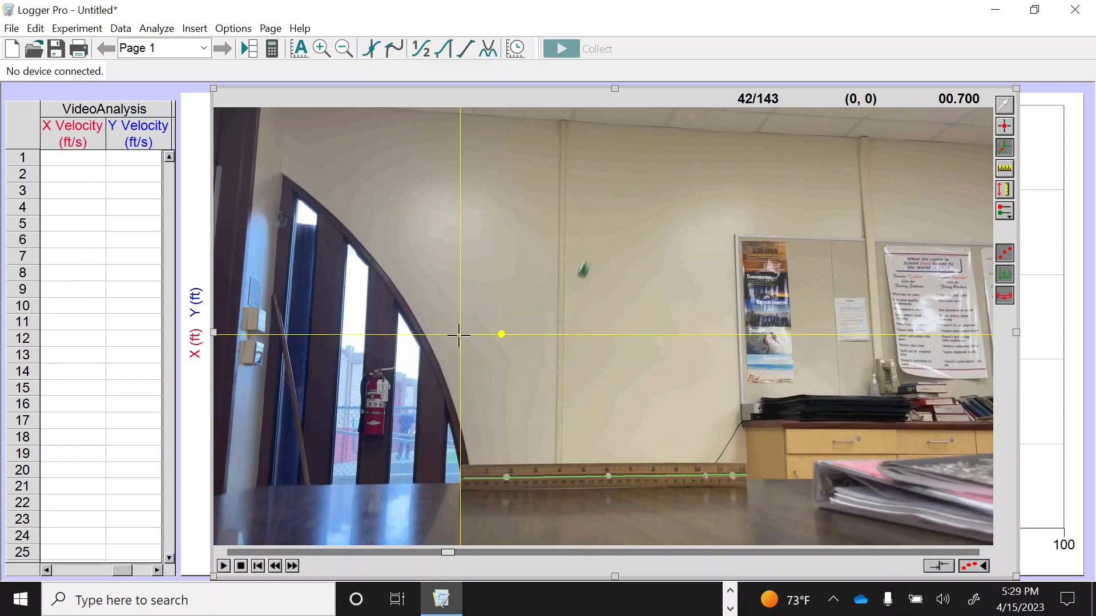
{"action": "left_click", "coordinate": [441, 349]}
{"action": "left_click", "coordinate": [417, 291]}
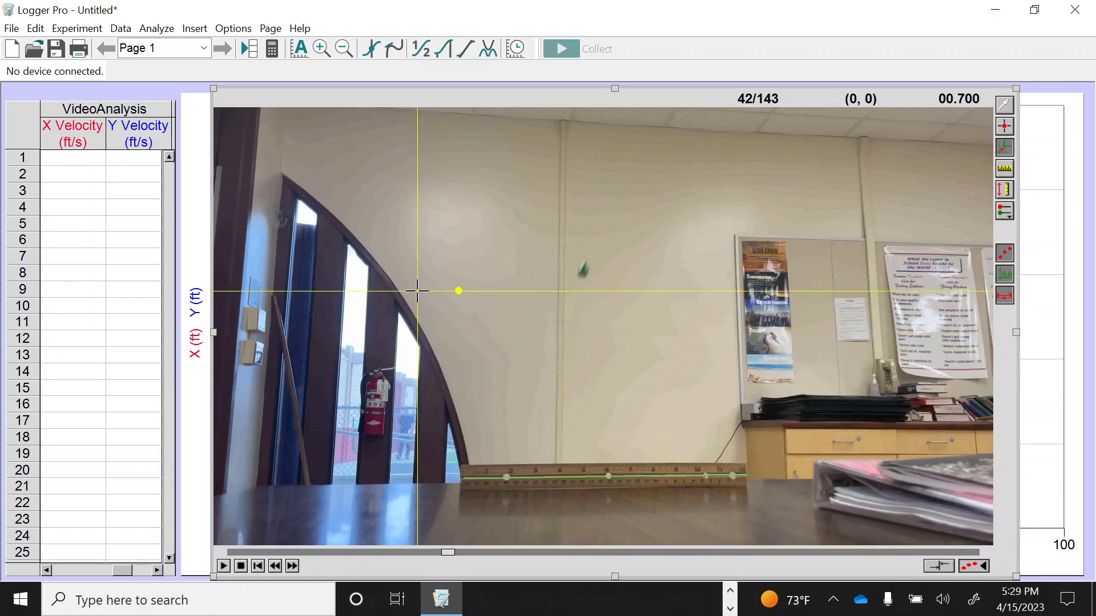
{"action": "left_click", "coordinate": [386, 249]}
{"action": "left_click", "coordinate": [430, 296]}
{"action": "left_click", "coordinate": [532, 250]}
{"action": "left_click", "coordinate": [610, 335]}
{"action": "left_click", "coordinate": [697, 410]}
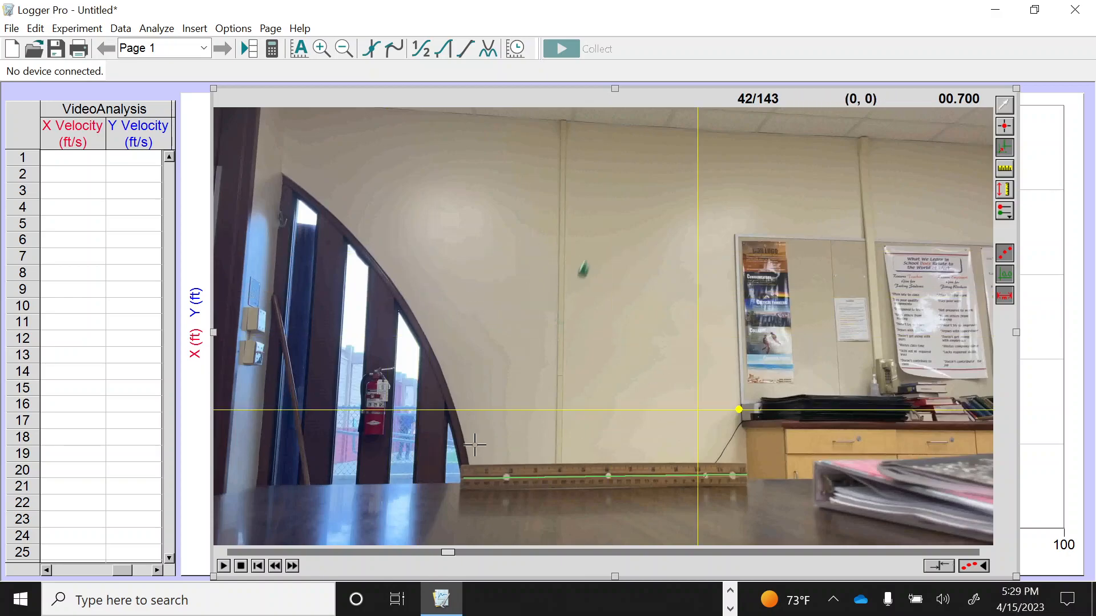
{"action": "left_click", "coordinate": [457, 481]}
{"action": "left_click", "coordinate": [431, 499]}
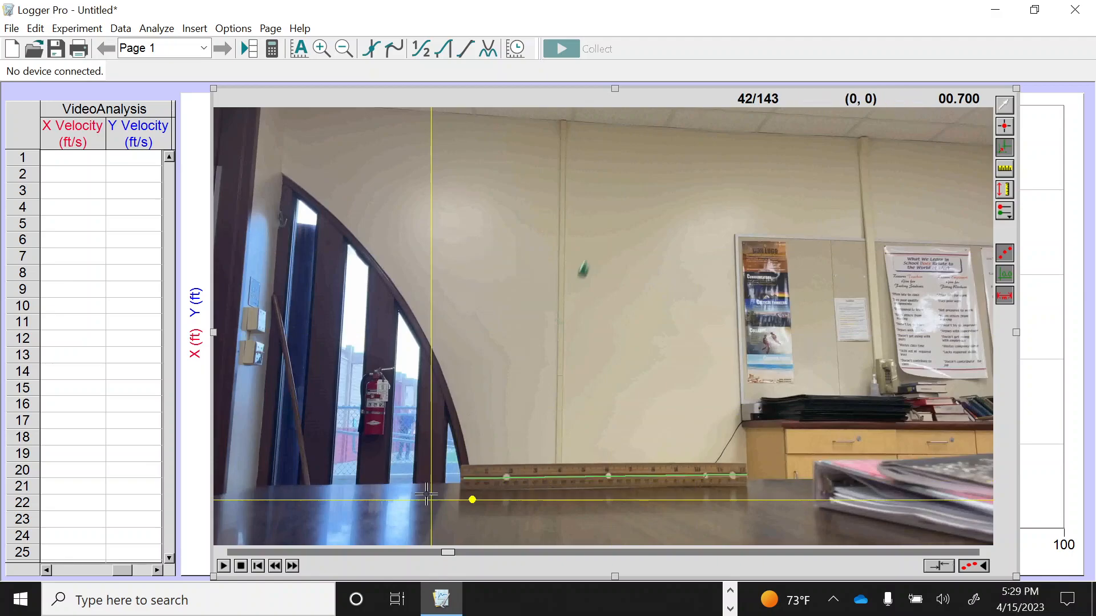
{"action": "left_click", "coordinate": [390, 509]}
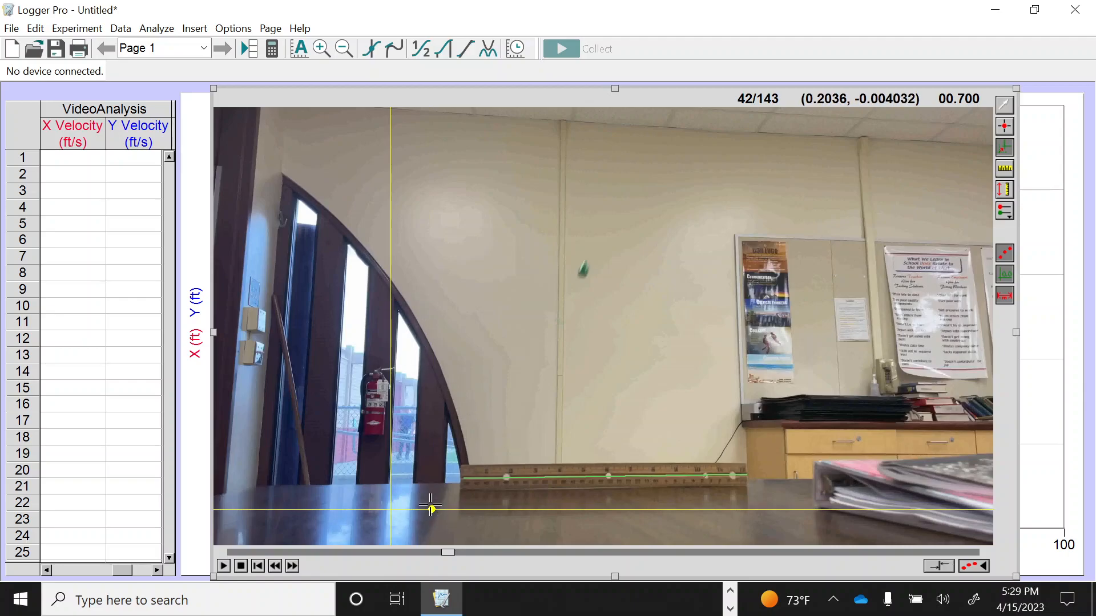
{"action": "key", "text": "ctrl"}
{"action": "key", "text": "ctrl"}
{"action": "key", "text": "ctrl"}
{"action": "key", "text": "ctrl"}
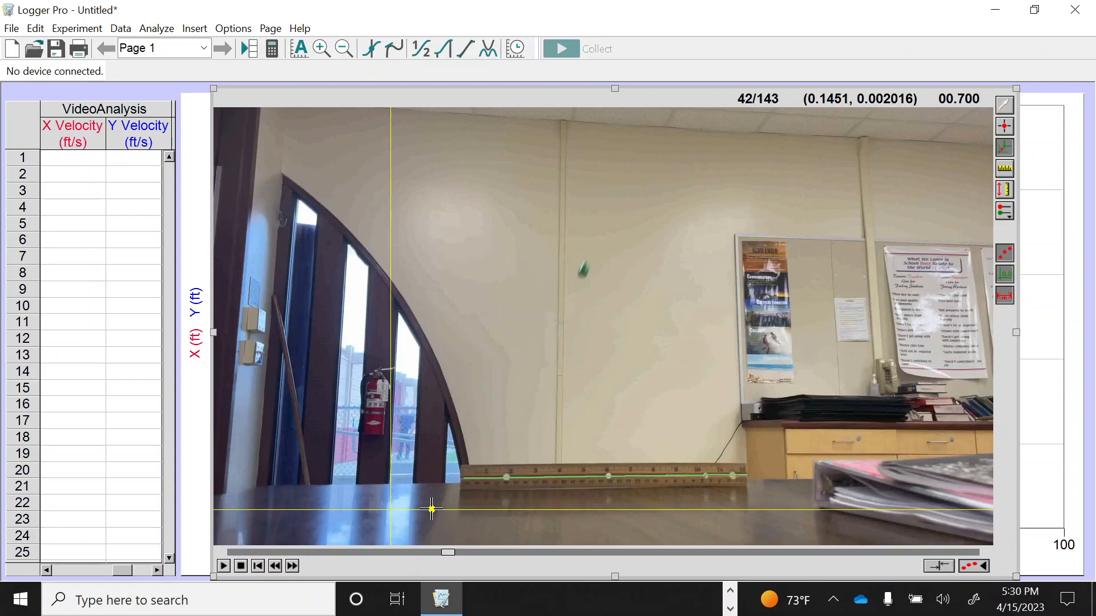
{"action": "left_click_drag", "start_coordinate": [432, 508], "coordinate": [918, 512]}
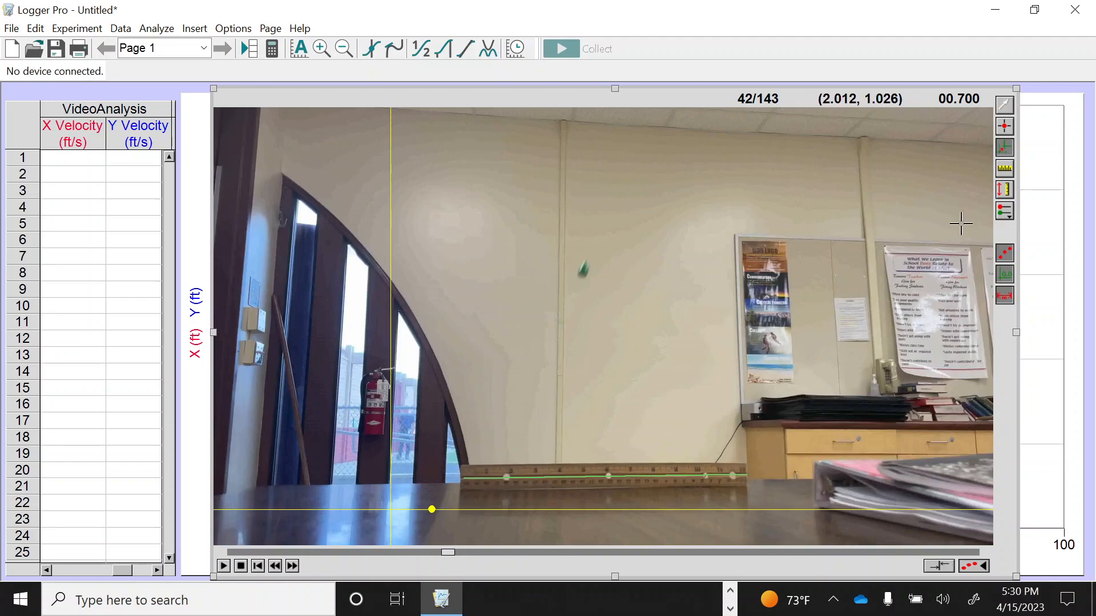
Step the movie back to frame 34 as the starting frame for tracking the object
{"action": "left_click", "coordinate": [1007, 133]}
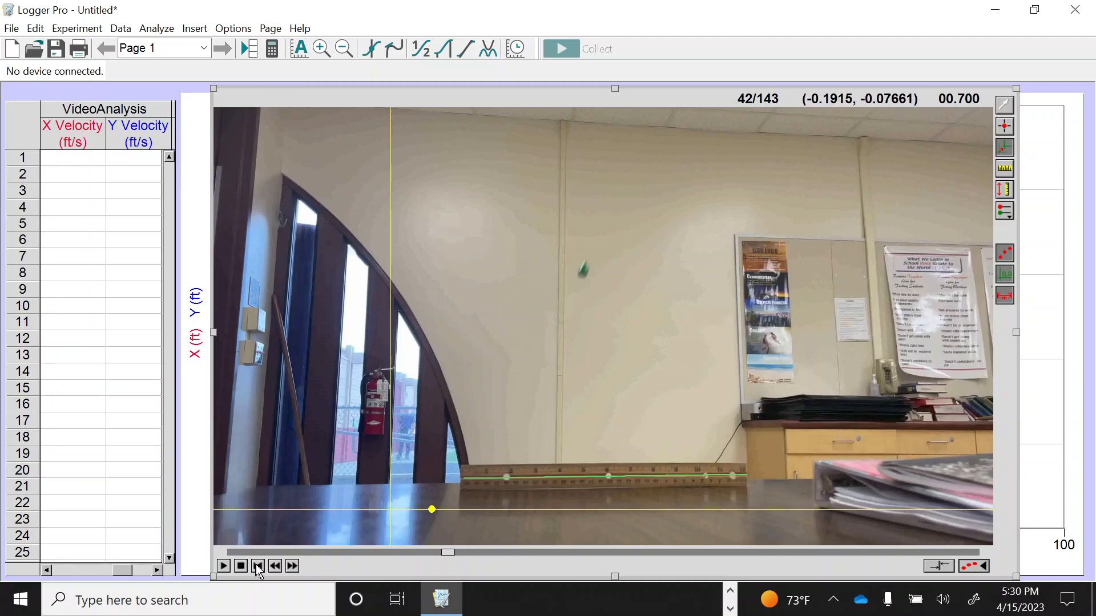
{"action": "left_click", "coordinate": [275, 567]}
{"action": "left_click", "coordinate": [275, 567]}
{"action": "left_click", "coordinate": [275, 567]}
{"action": "left_click", "coordinate": [275, 567]}
{"action": "left_click", "coordinate": [275, 567]}
{"action": "left_click", "coordinate": [275, 567]}
{"action": "left_click", "coordinate": [275, 567]}
{"action": "left_click", "coordinate": [275, 567]}
{"action": "left_click", "coordinate": [275, 567]}
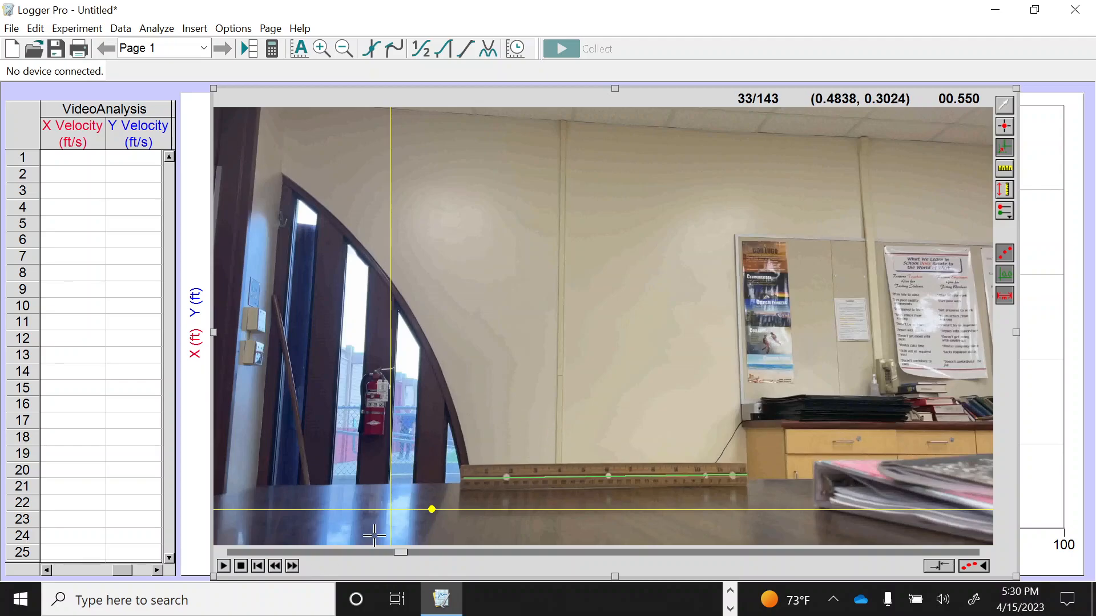
{"action": "left_click", "coordinate": [293, 567]}
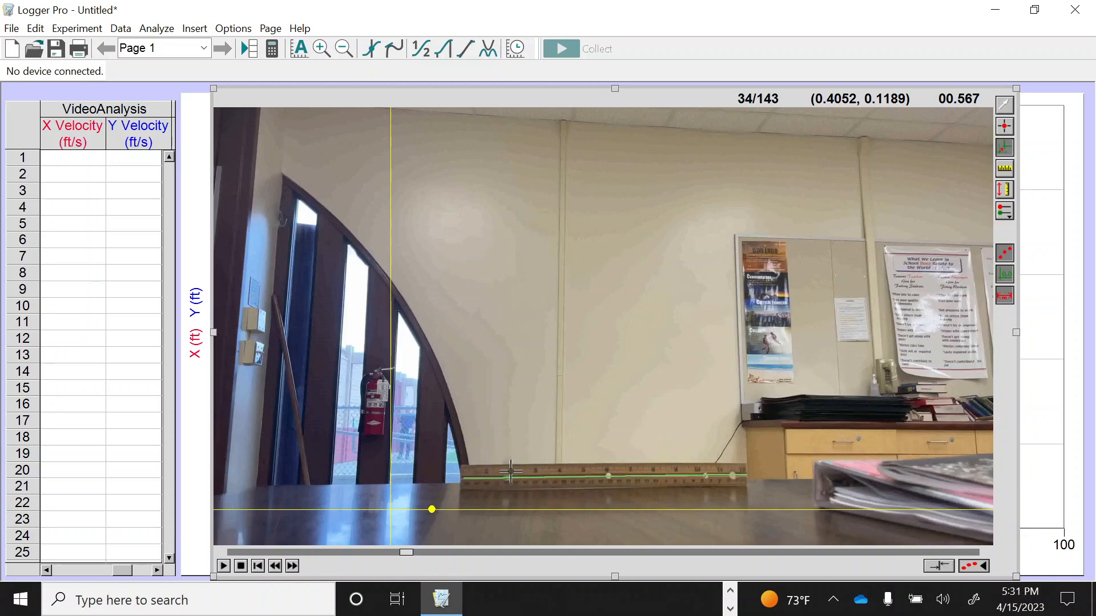
Mark the thrown object's position with an Add Point marker in each of frames 34 to 37
{"action": "left_click", "coordinate": [1010, 133]}
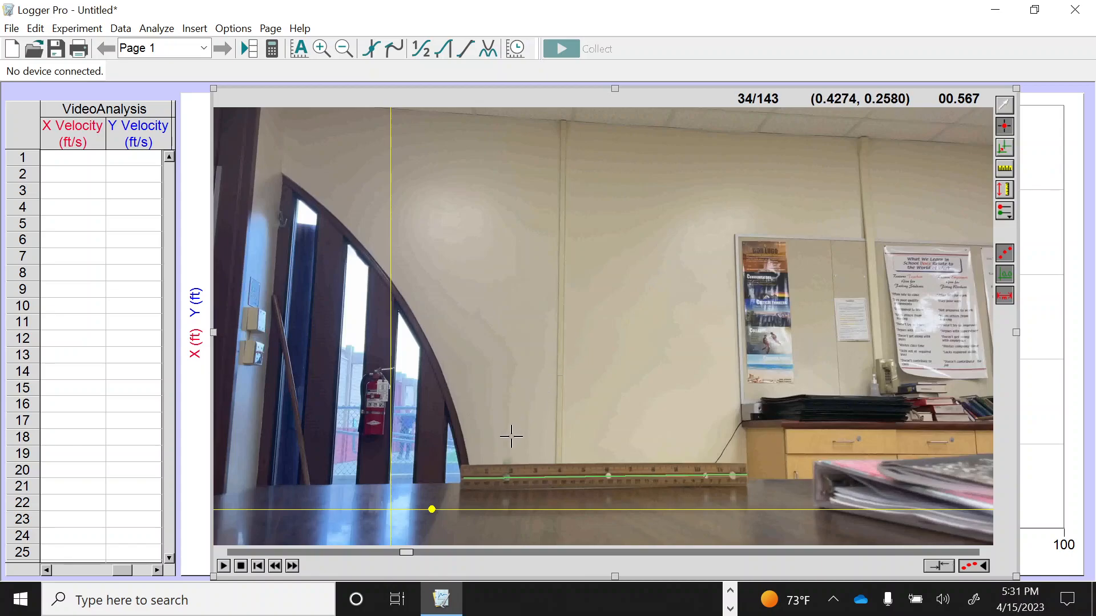
{"action": "left_click", "coordinate": [506, 465]}
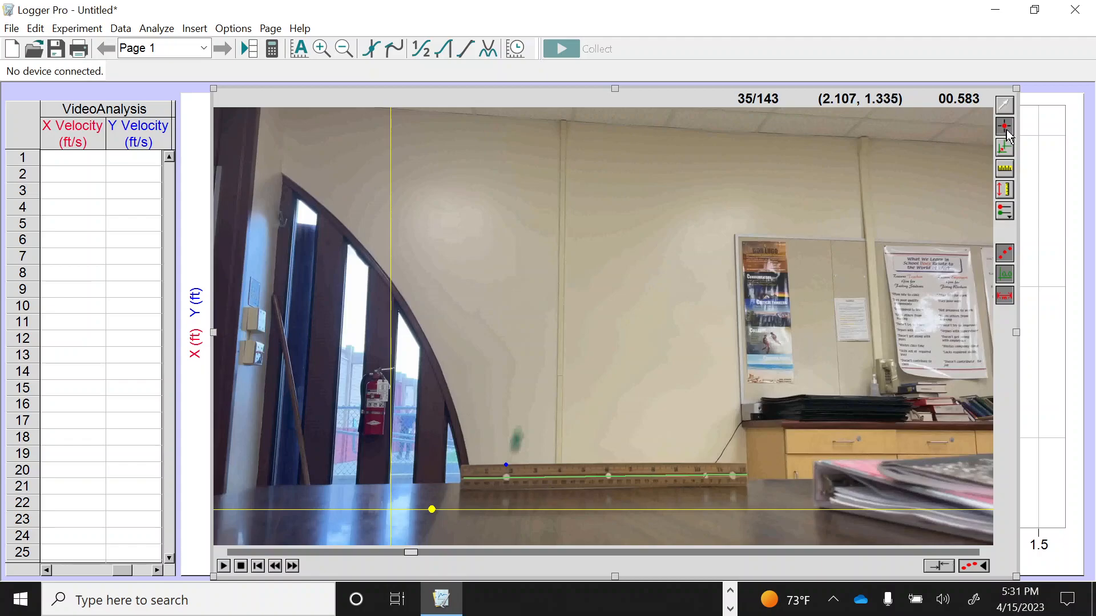
{"action": "left_click", "coordinate": [515, 440]}
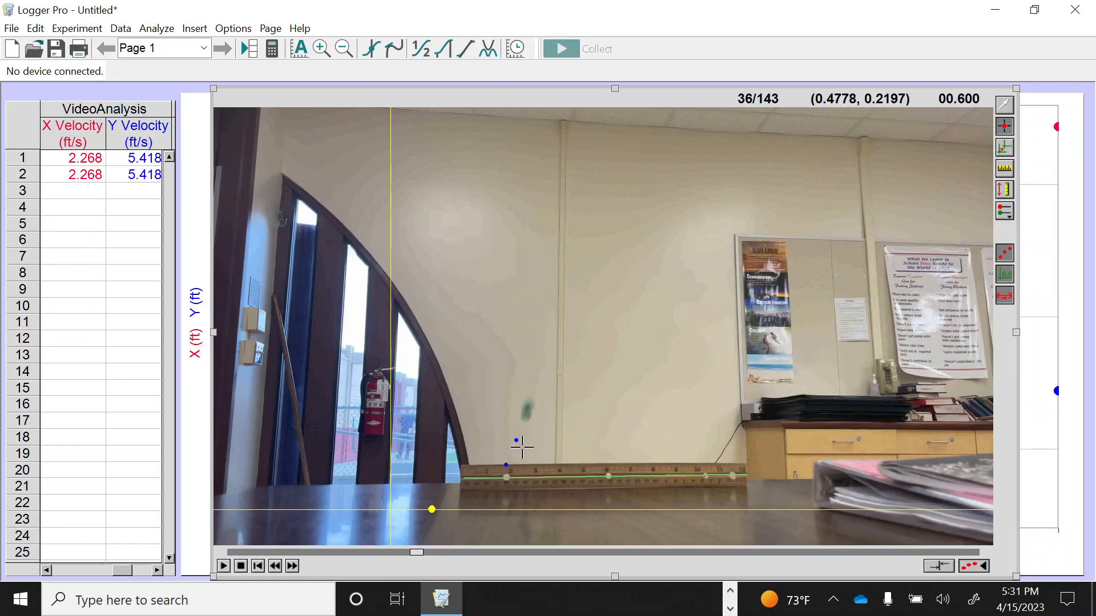
{"action": "left_click", "coordinate": [526, 408]}
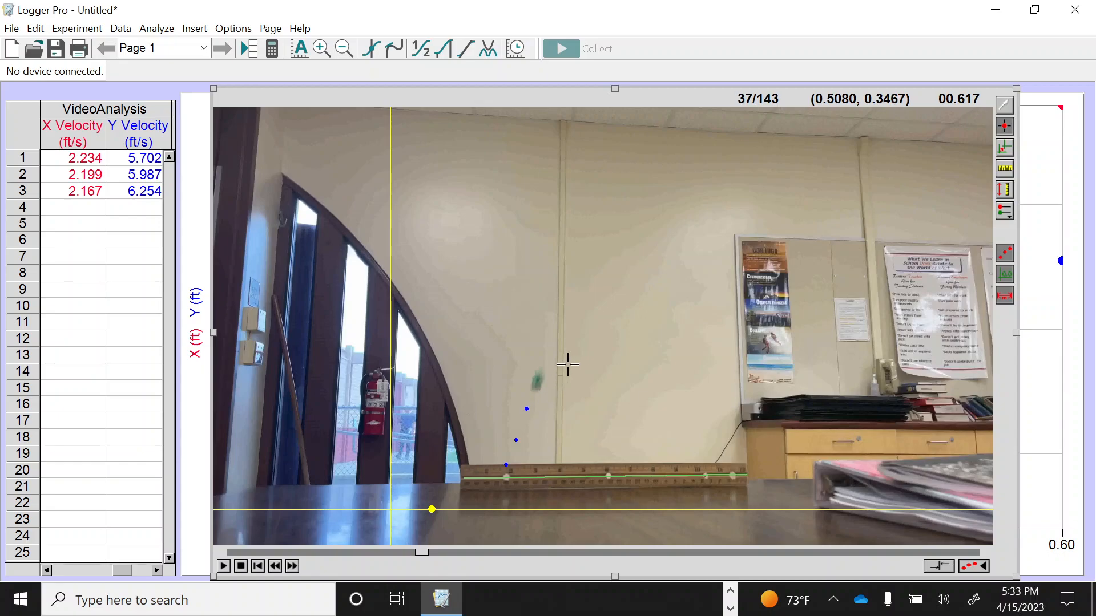
{"action": "left_click", "coordinate": [537, 382]}
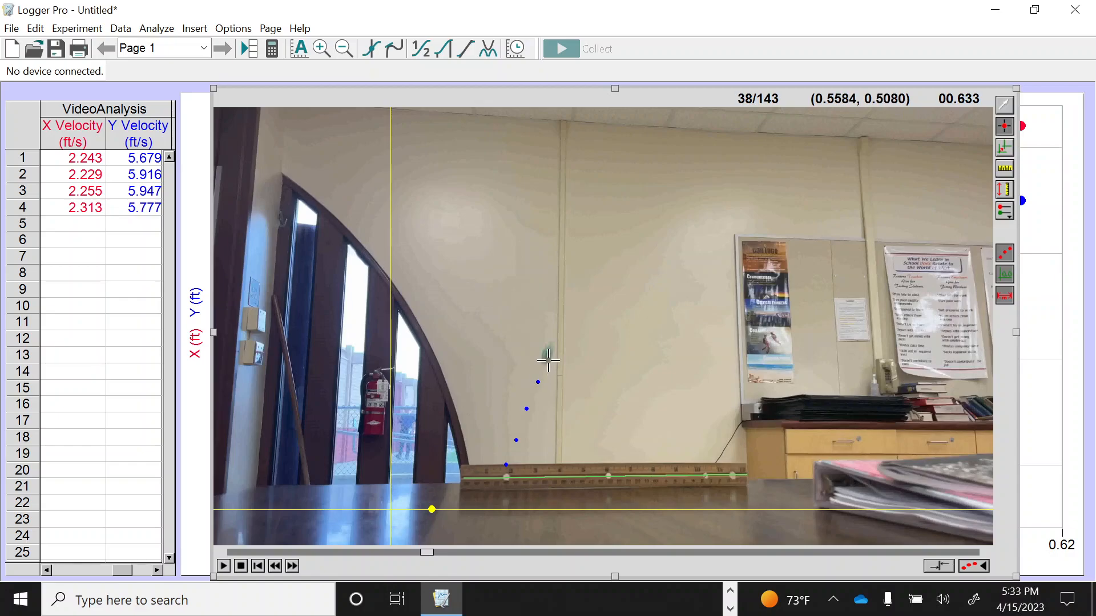
Continue tracking the object by placing a rough point in each of frames 38 to 41
{"action": "left_click", "coordinate": [545, 346]}
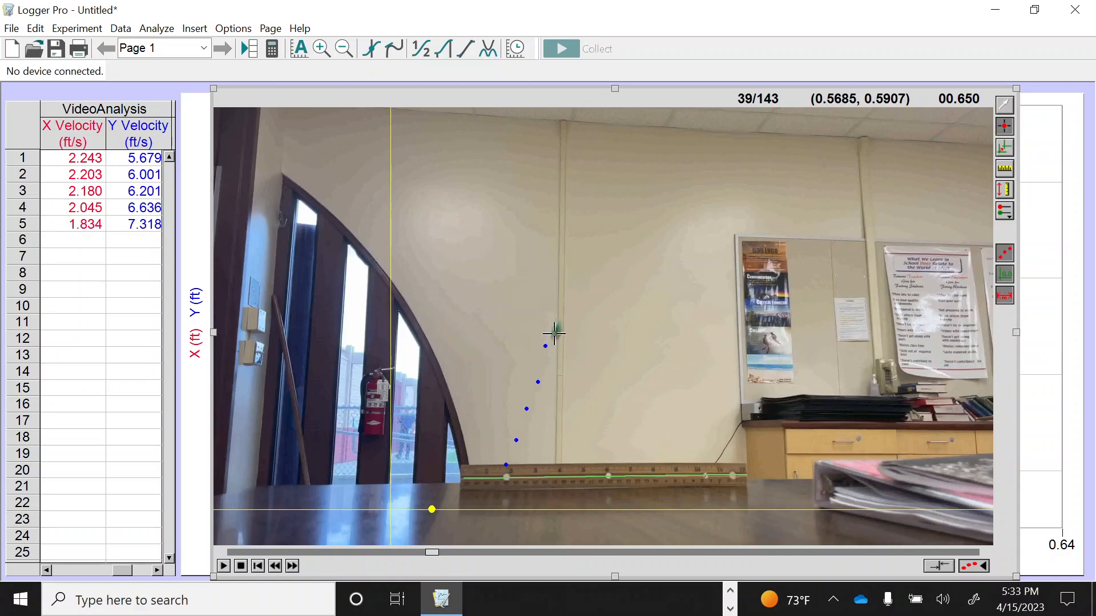
{"action": "left_click", "coordinate": [554, 334]}
{"action": "left_click", "coordinate": [570, 315]}
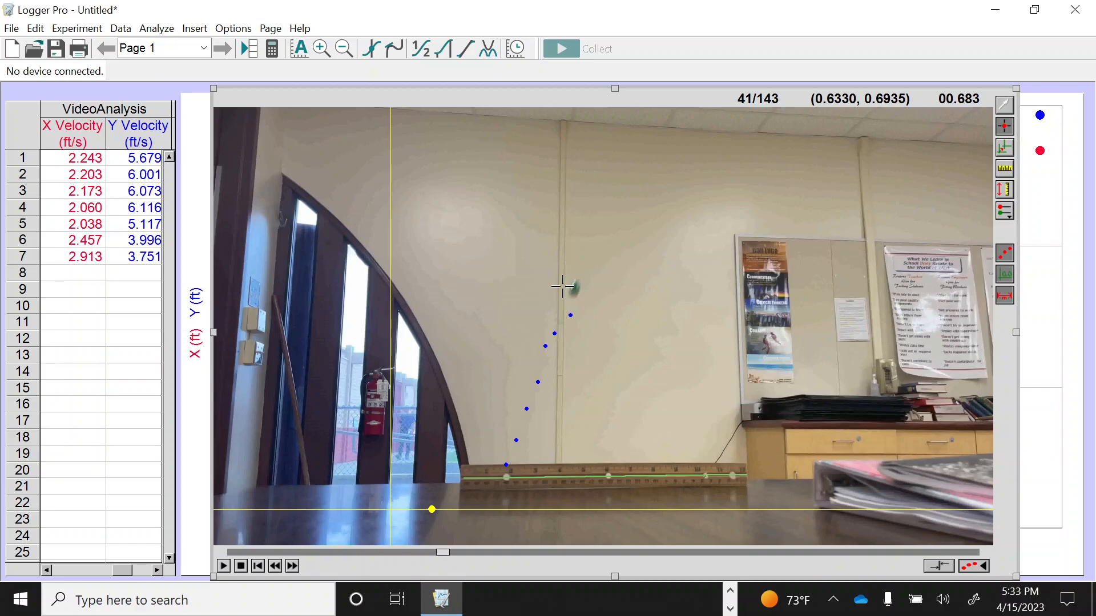
{"action": "left_click", "coordinate": [563, 285]}
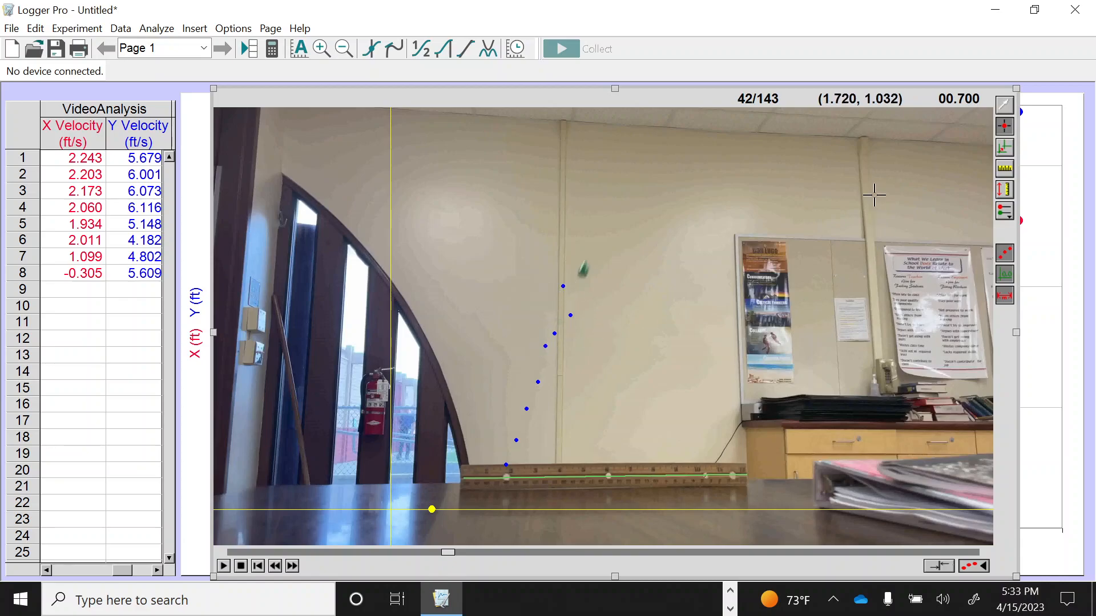
Delete the last four tracked points, those from frames 38 to 41, and reactivate the Add Point tool
{"action": "left_click", "coordinate": [1005, 109]}
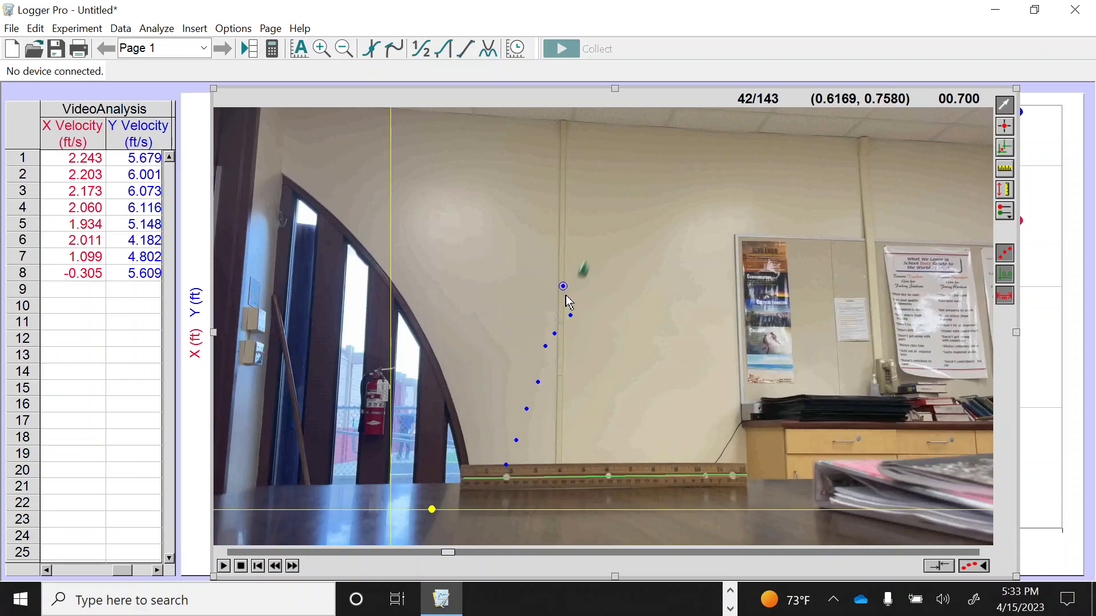
{"action": "key", "text": "Delete"}
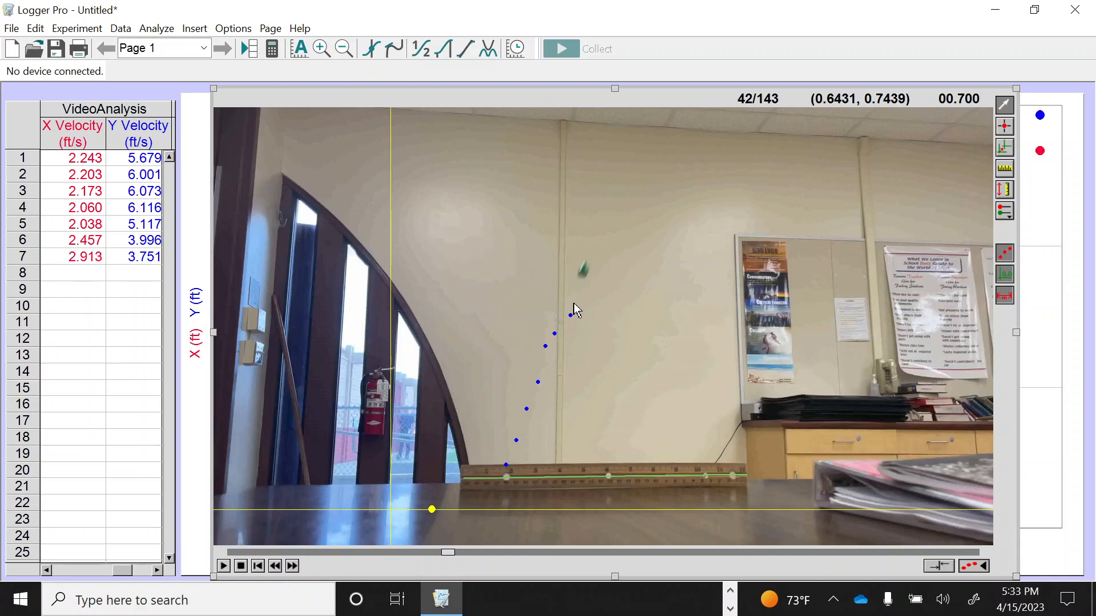
{"action": "left_click", "coordinate": [571, 315]}
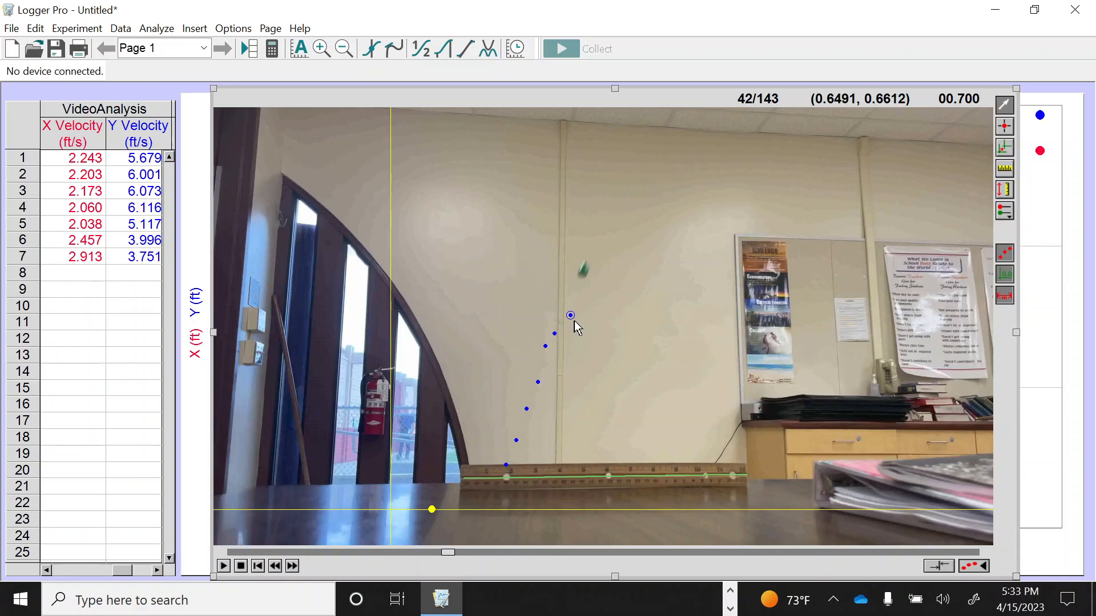
{"action": "key", "text": "Delete"}
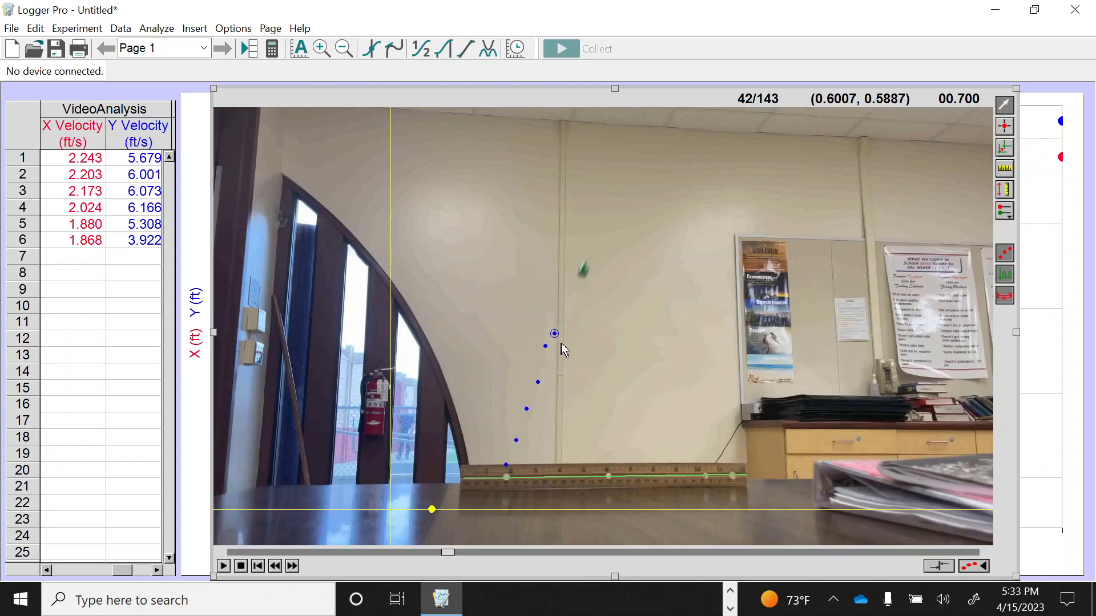
{"action": "key", "text": "Delete"}
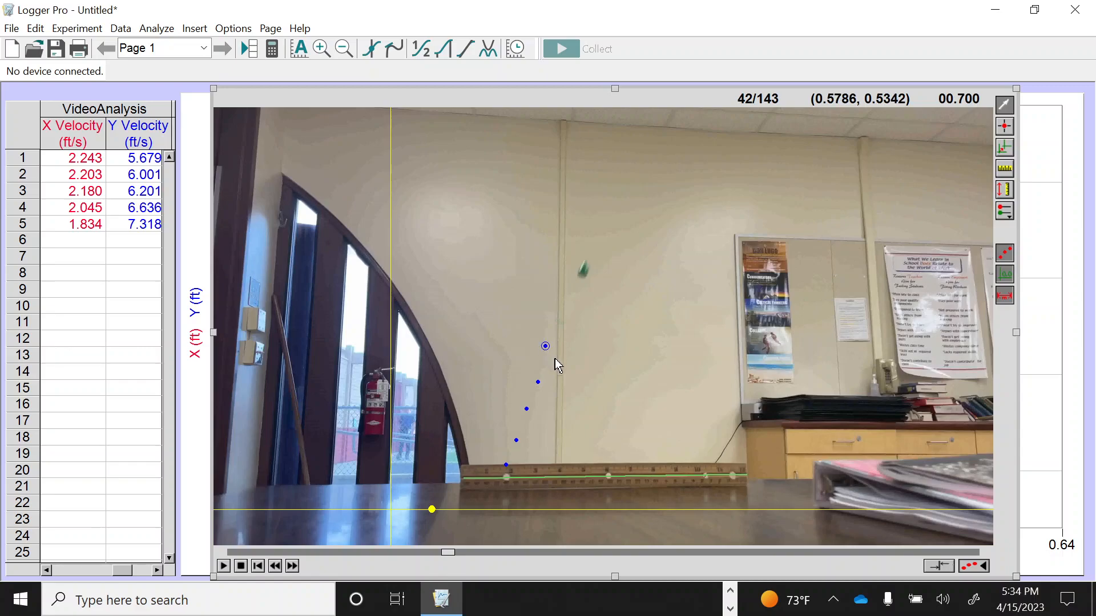
{"action": "key", "text": "Delete"}
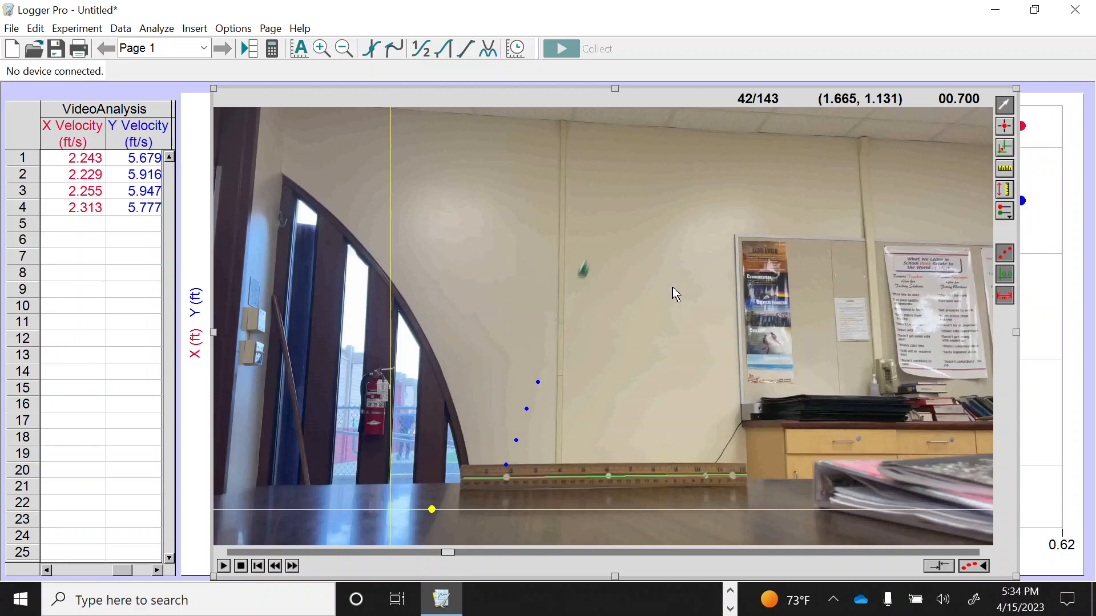
{"action": "left_click", "coordinate": [1003, 127]}
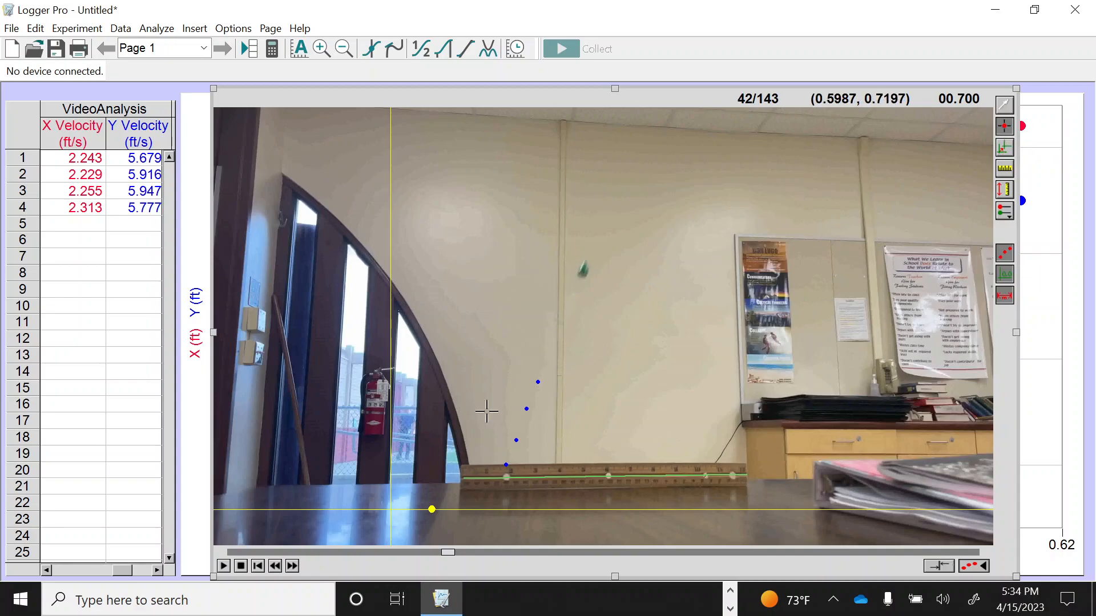
Return the movie to frame 38, the first frame without a tracked point
{"action": "left_click", "coordinate": [276, 570]}
{"action": "left_click", "coordinate": [277, 570]}
{"action": "left_click", "coordinate": [277, 570]}
{"action": "left_click", "coordinate": [276, 570]}
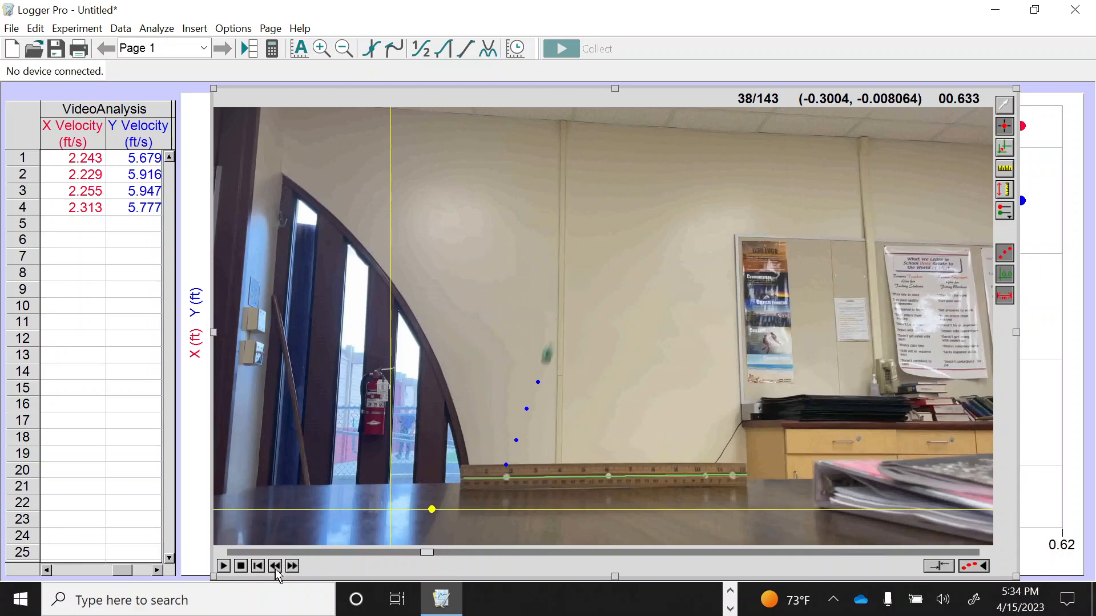
{"action": "left_click", "coordinate": [276, 570]}
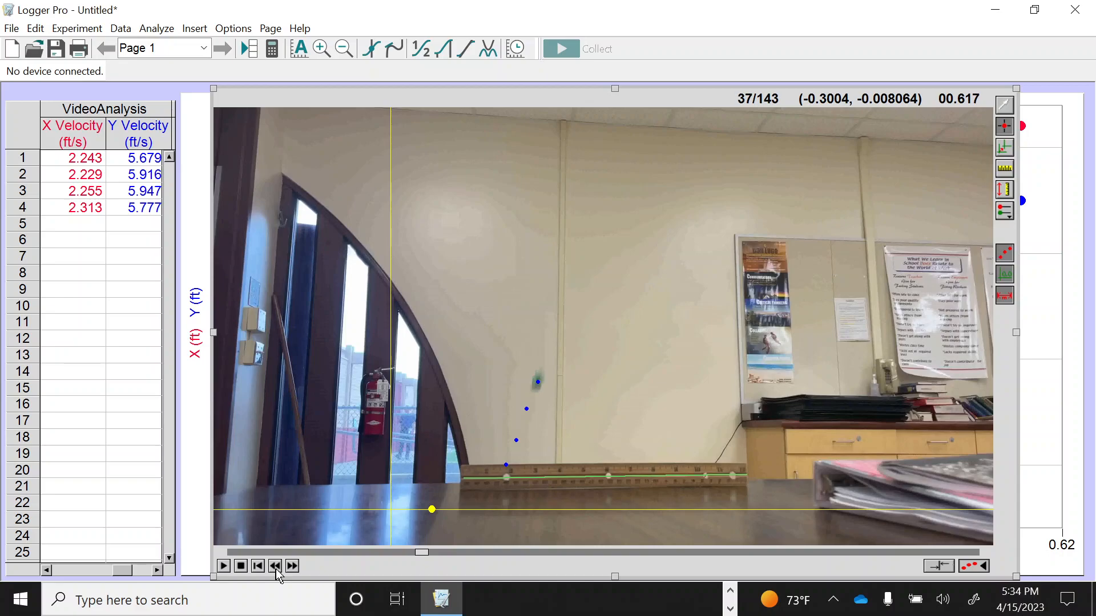
{"action": "left_click", "coordinate": [292, 566]}
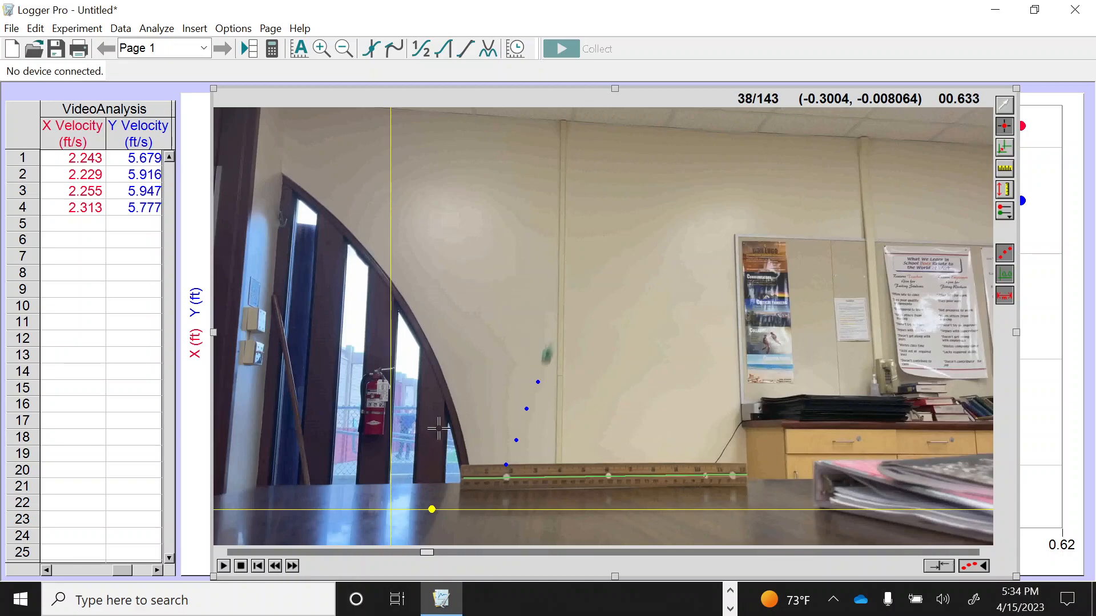
Mark the thrown object's position with an Add Point marker in each of frames 38 to 45
{"action": "left_click", "coordinate": [547, 355]}
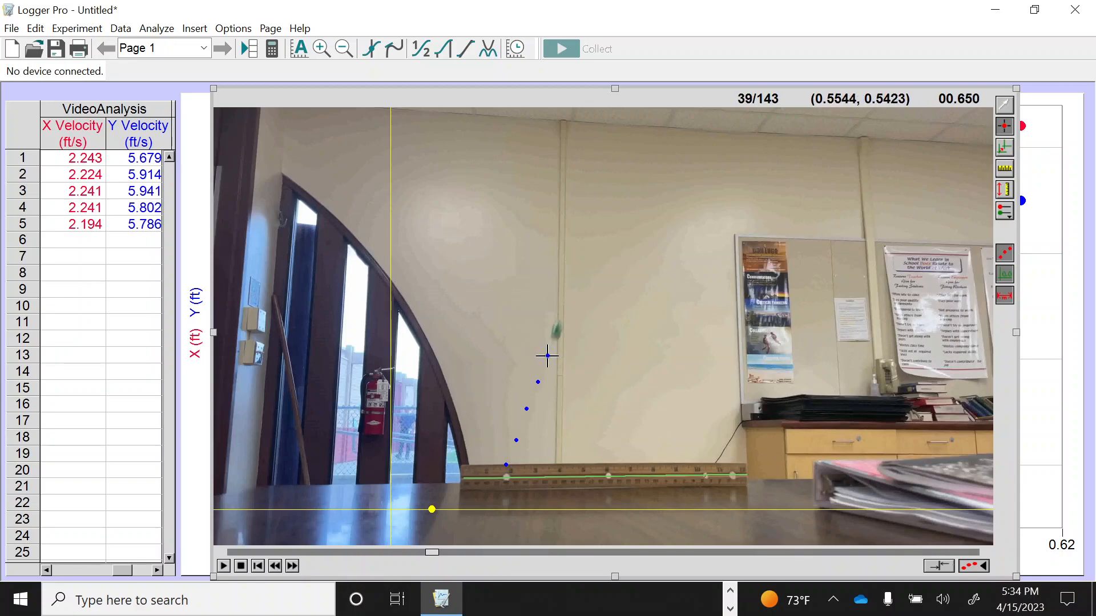
{"action": "left_click", "coordinate": [556, 331]}
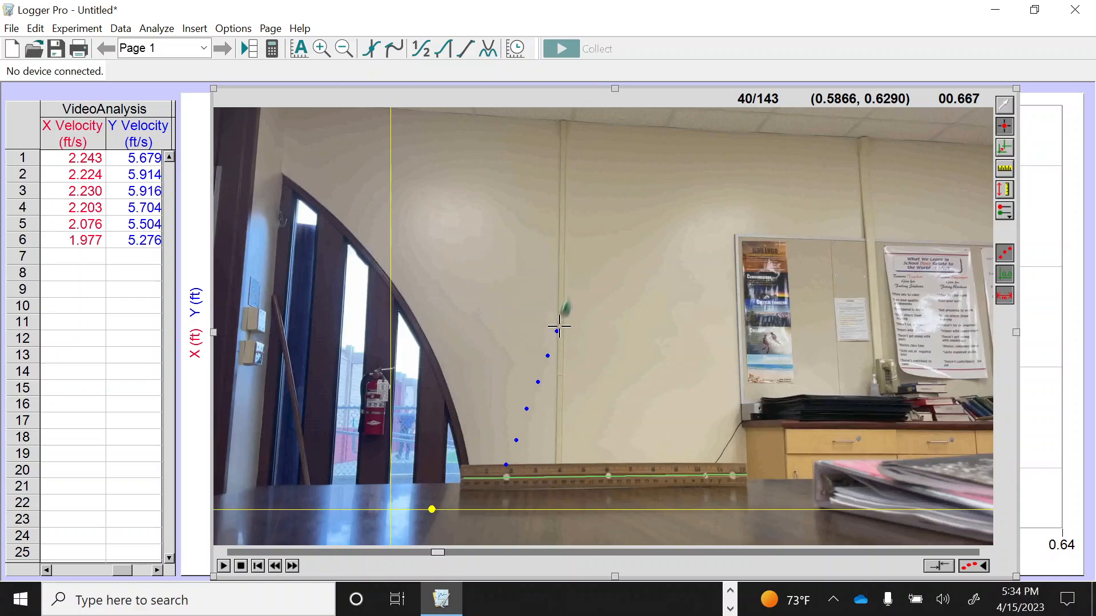
{"action": "left_click", "coordinate": [565, 309]}
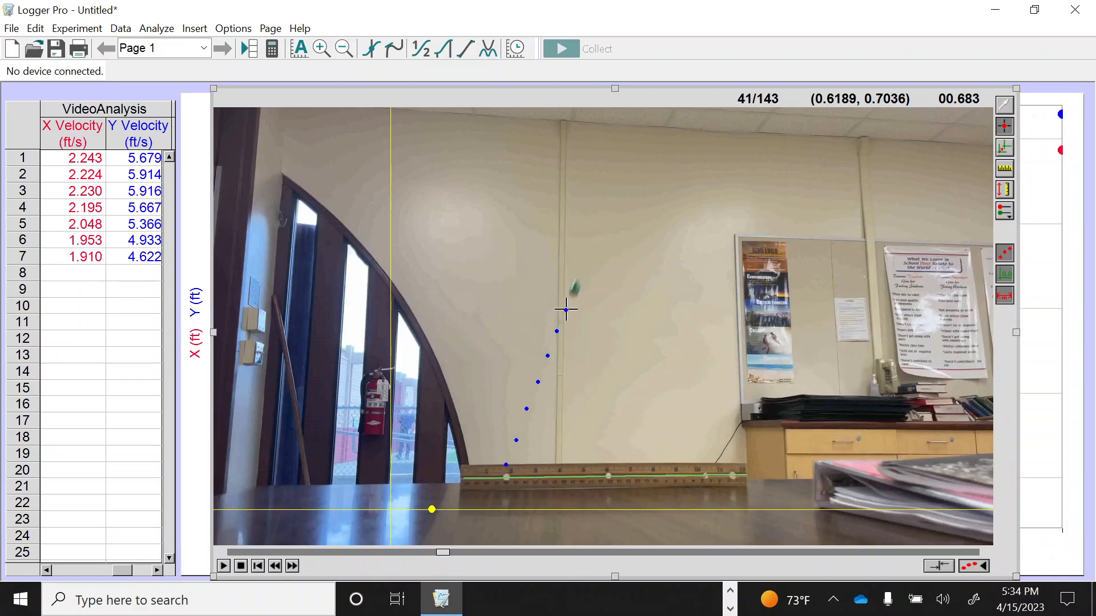
{"action": "left_click", "coordinate": [575, 289]}
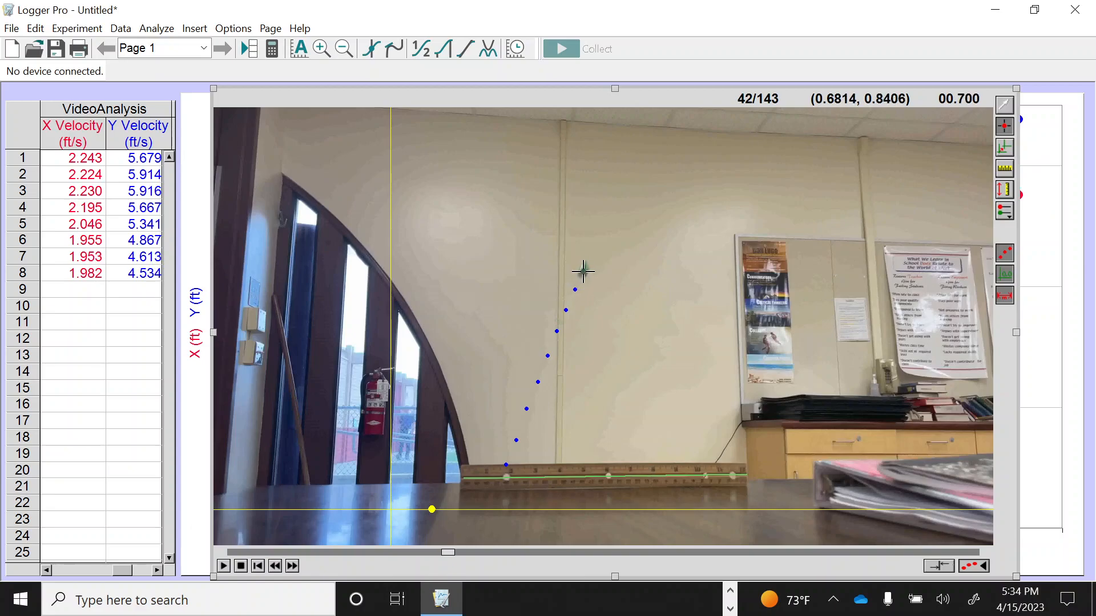
{"action": "left_click", "coordinate": [584, 272]}
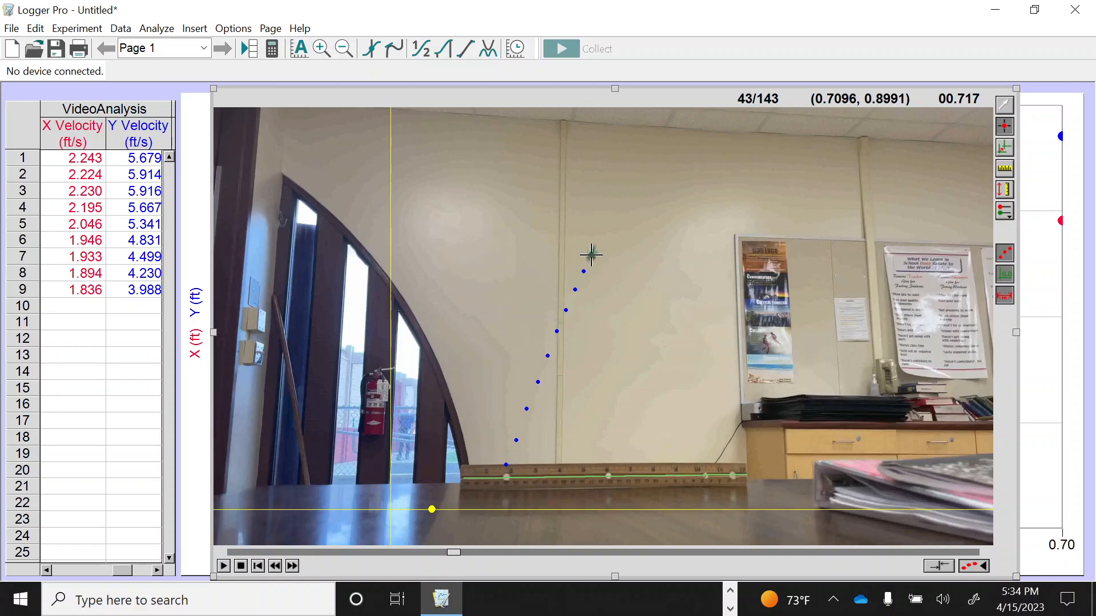
{"action": "left_click", "coordinate": [592, 255]}
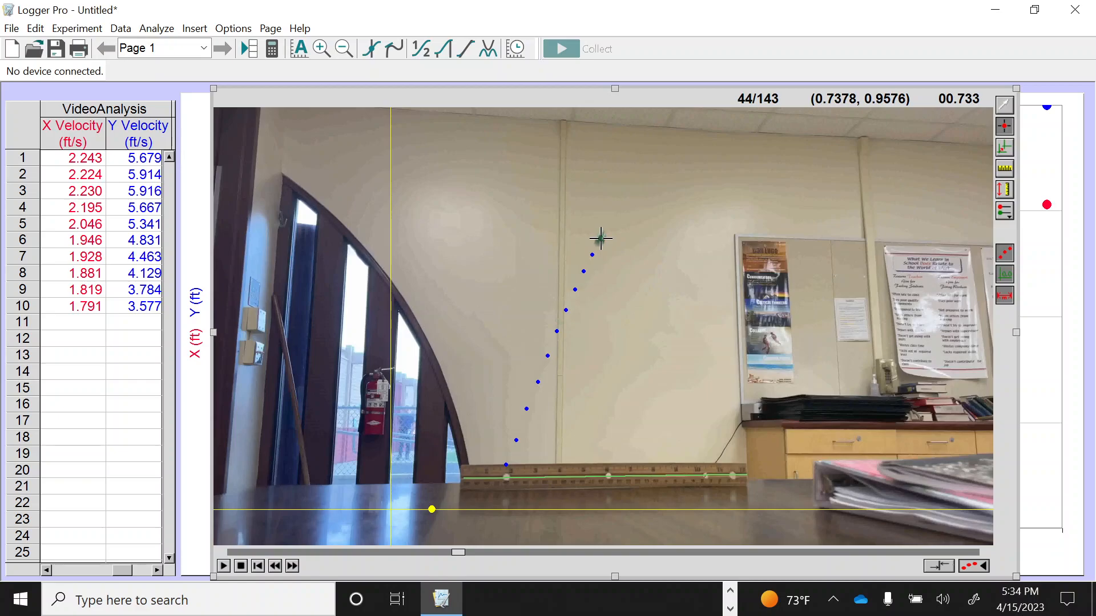
{"action": "left_click", "coordinate": [601, 240]}
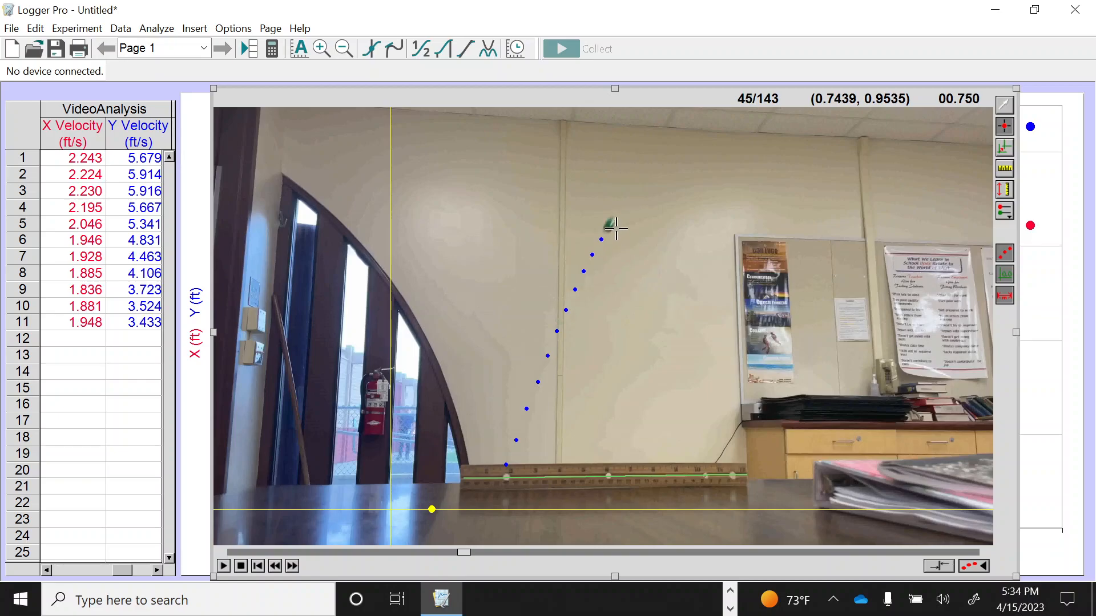
{"action": "left_click", "coordinate": [609, 225]}
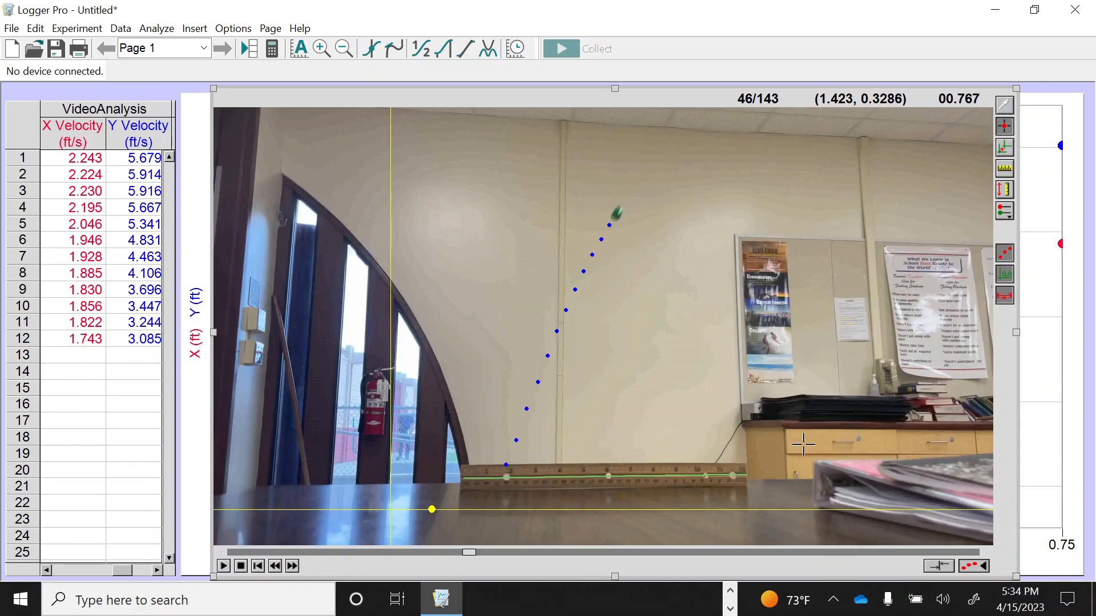
Save the analysis to the Desktop as a Logger Pro 3 file named "Physics LoggerPro" followed by the author's surname
{"action": "key", "text": "ctrl"}
{"action": "key", "text": "ctrl"}
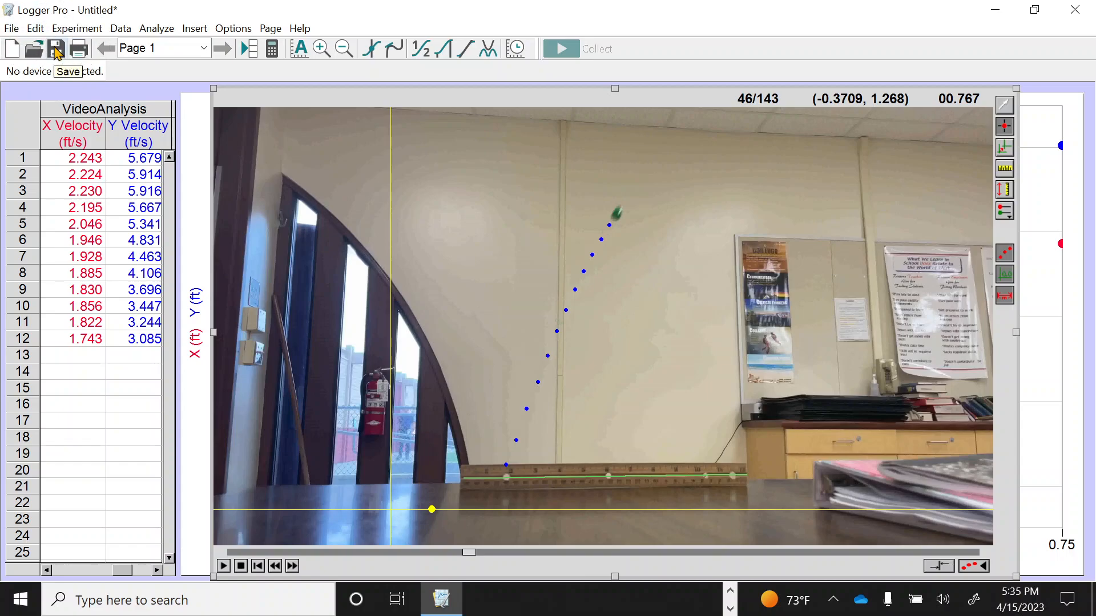
{"action": "left_click", "coordinate": [13, 28]}
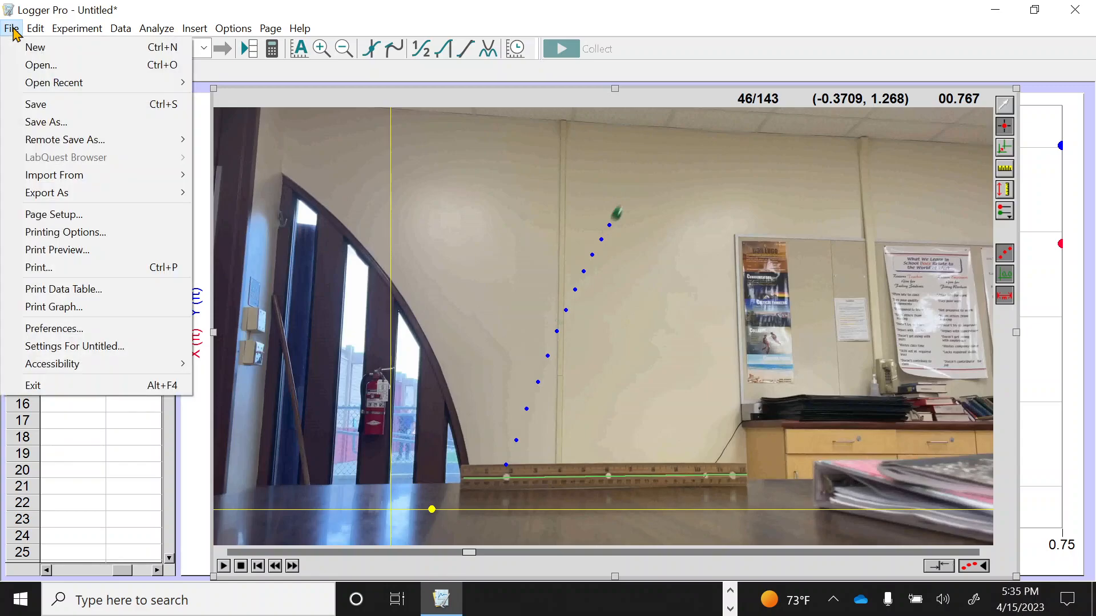
{"action": "left_click", "coordinate": [49, 122]}
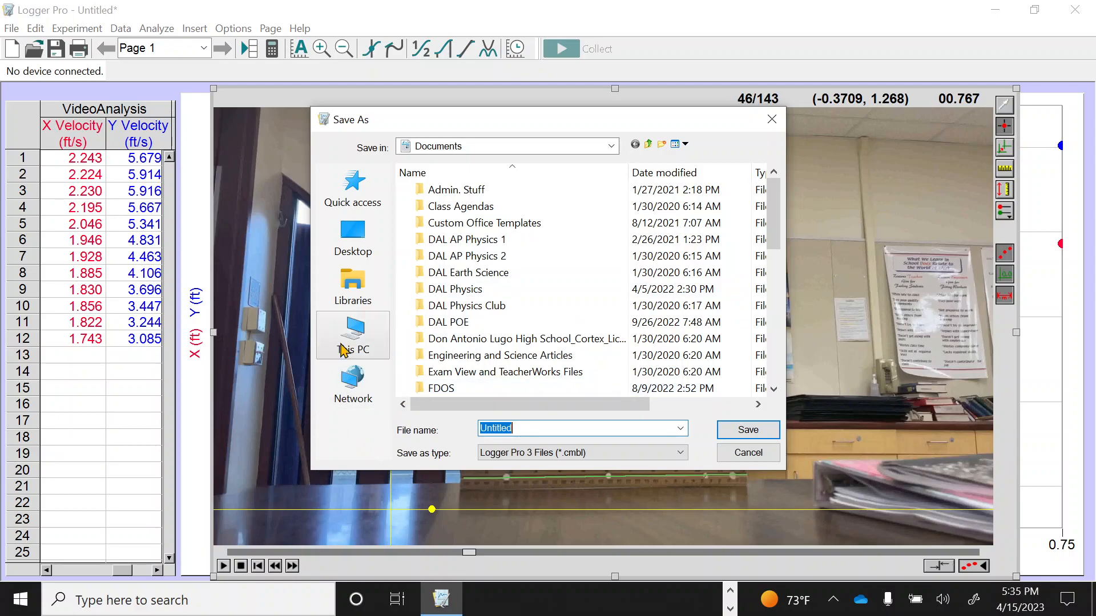
{"action": "left_click", "coordinate": [357, 230]}
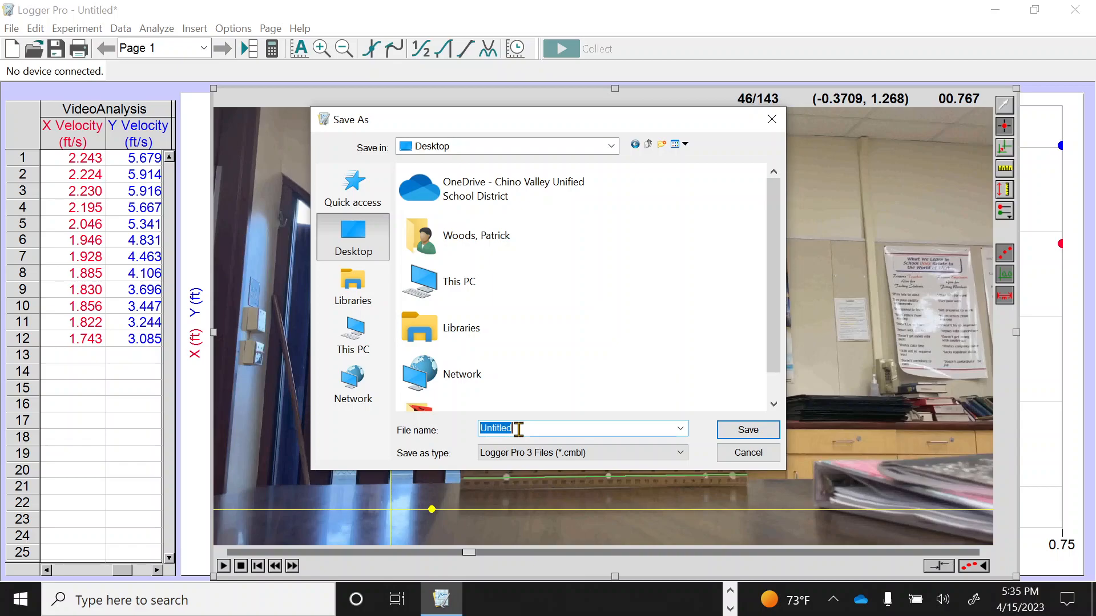
{"action": "type", "text": "Physics LoggerPro Woods"}
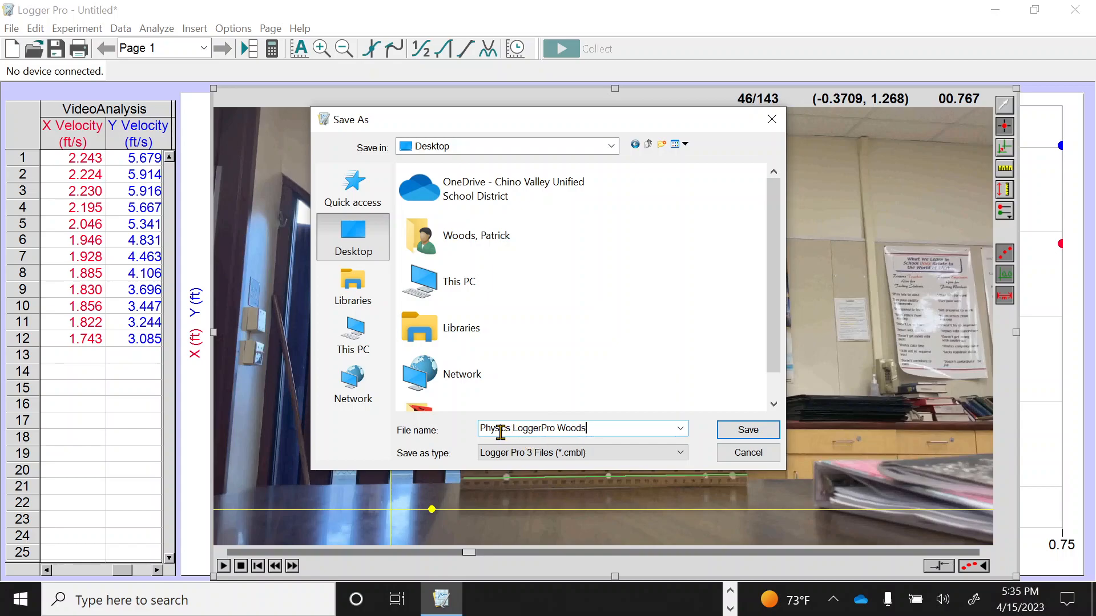
{"action": "left_click", "coordinate": [535, 428]}
{"action": "key", "text": "BackSpace"}
{"action": "key", "text": "End"}
{"action": "left_click", "coordinate": [739, 432]}
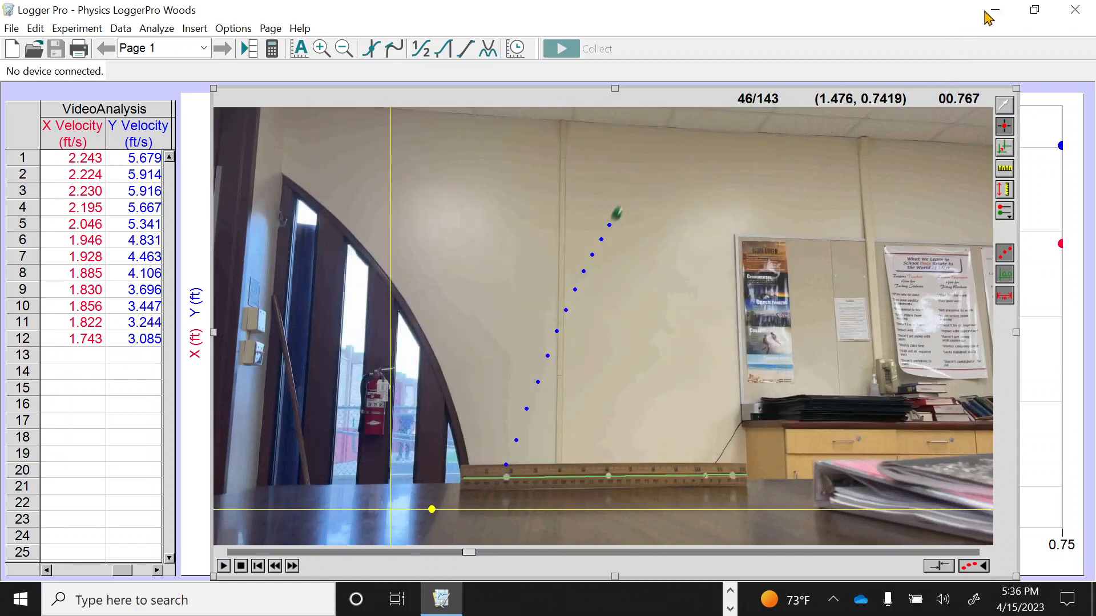
Minimize the Logger Pro and browser windows and locate the saved Logger Pro file on the desktop
{"action": "left_click", "coordinate": [994, 10]}
{"action": "left_click", "coordinate": [995, 24]}
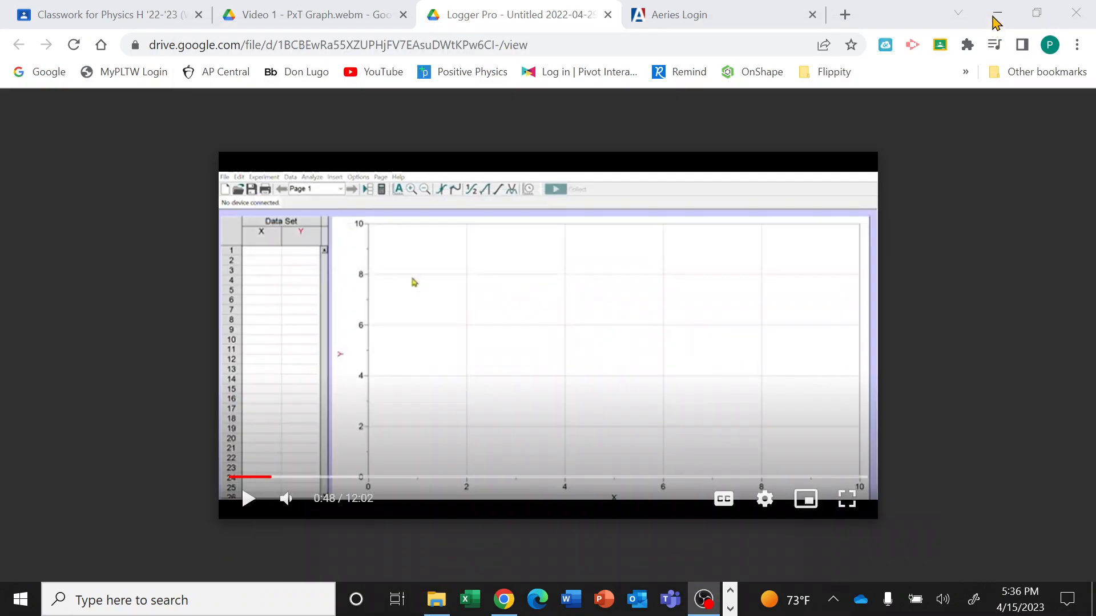
{"action": "left_click", "coordinate": [994, 17]}
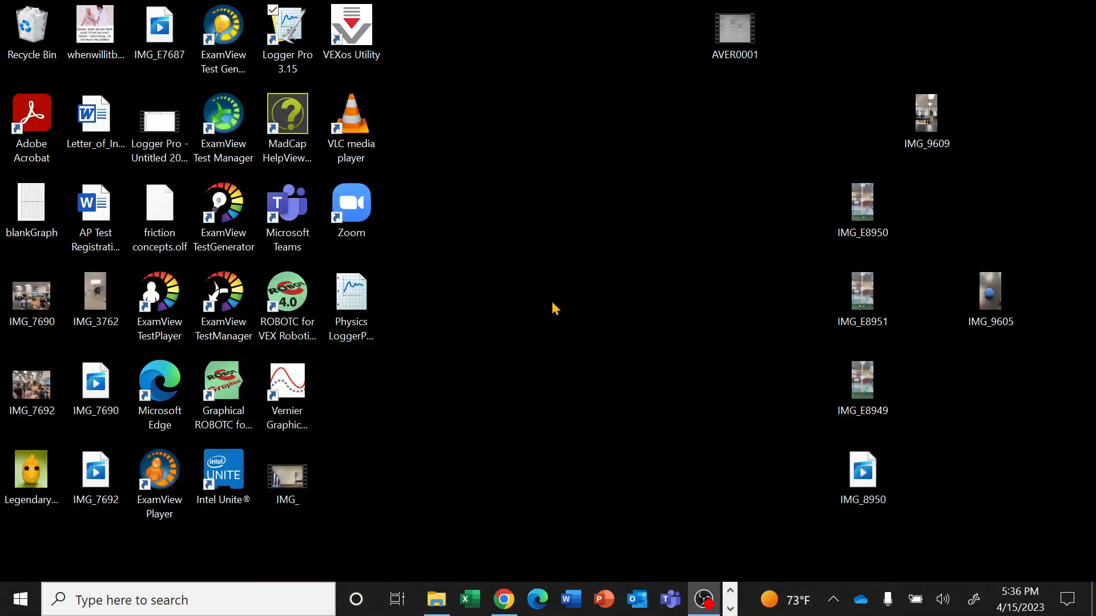
{"action": "left_click", "coordinate": [353, 341]}
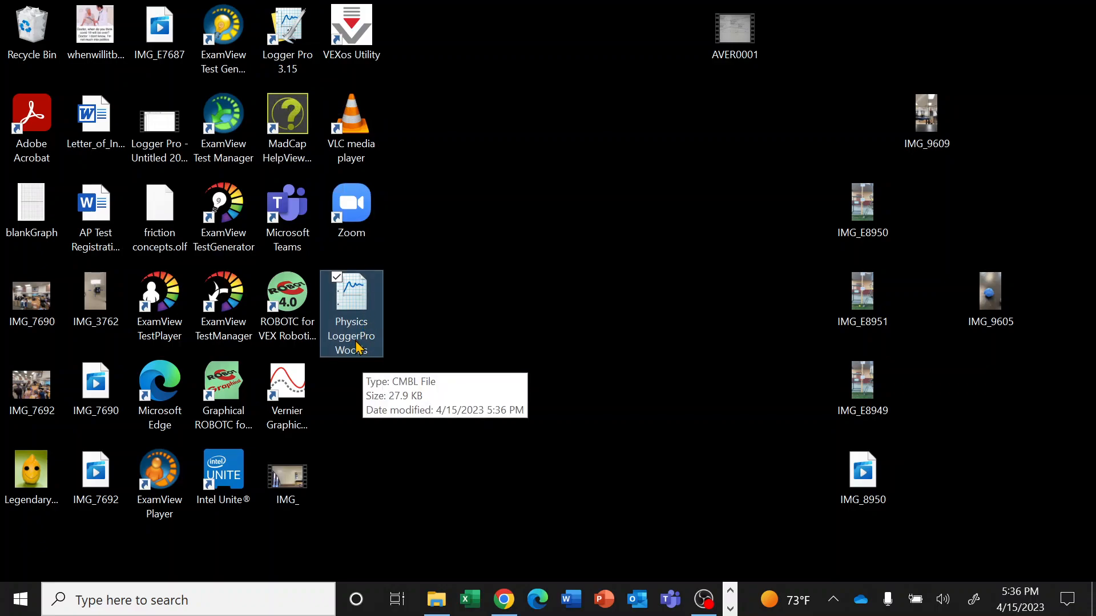
{"action": "left_click", "coordinate": [435, 305]}
{"action": "left_click", "coordinate": [356, 338]}
{"action": "left_click", "coordinate": [452, 324]}
{"action": "left_click", "coordinate": [359, 338]}
{"action": "left_click", "coordinate": [447, 316]}
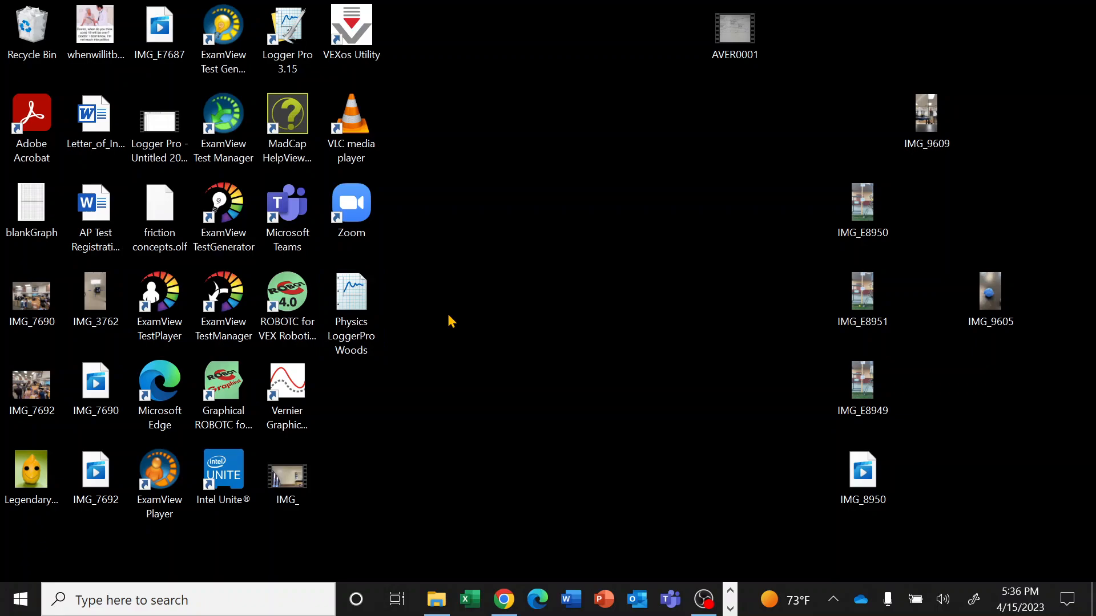